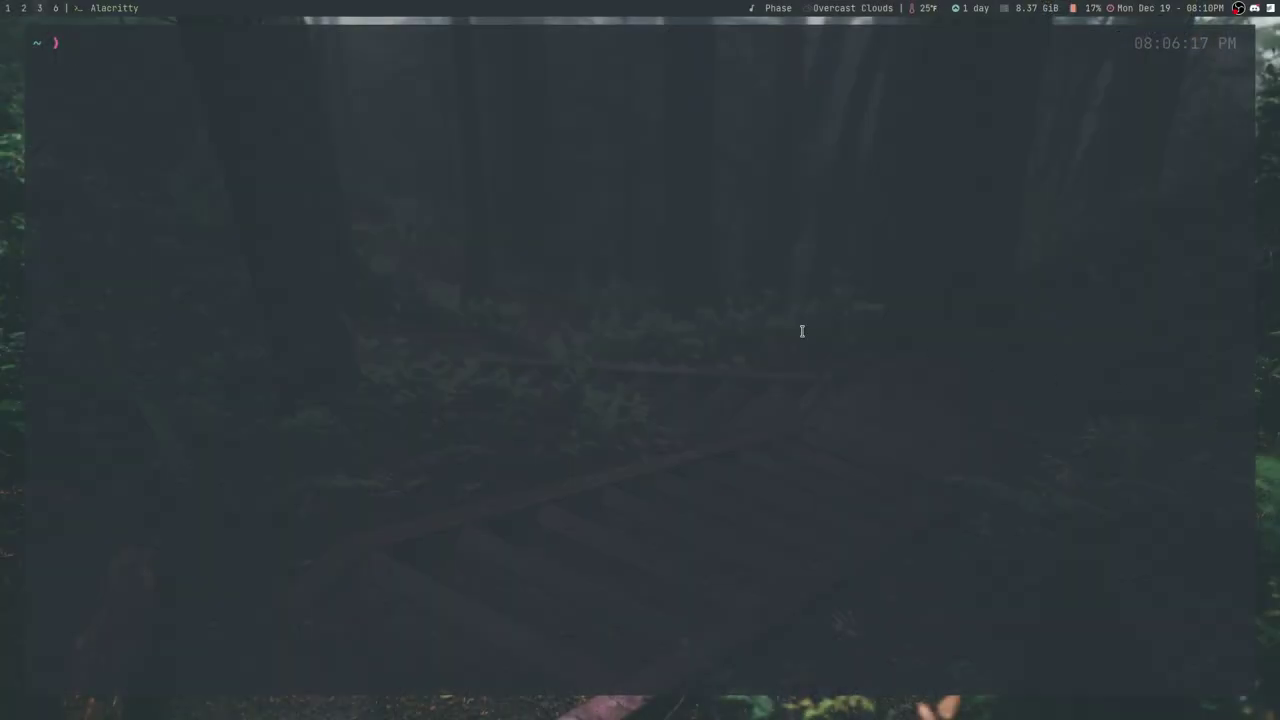
Step: List the home notebook (rapbattle.md, nb.md), then create a new note named note.md
type("nb")
key("Return")
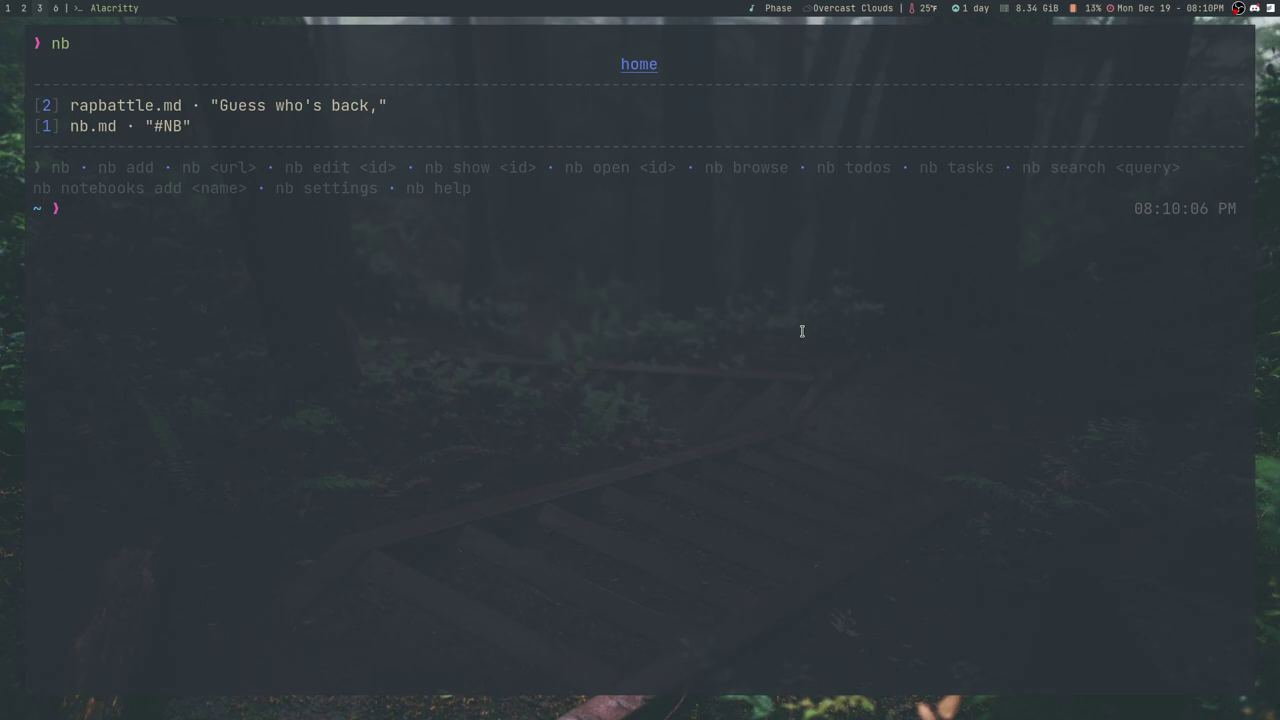
triple_click(58, 168)
left_click(123, 171)
type("nb add note.md")
key("Return")
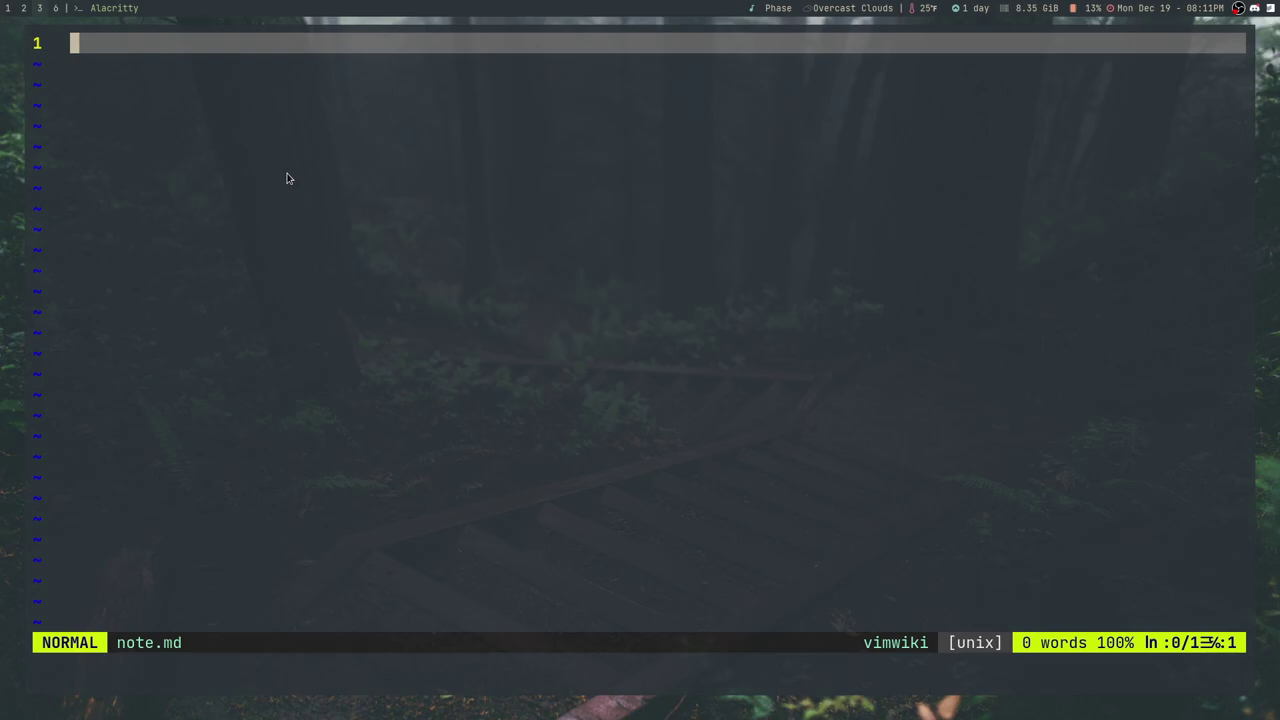
Step: Write 'this is a note' in note.md, save it, and list it as item 3
type("i")
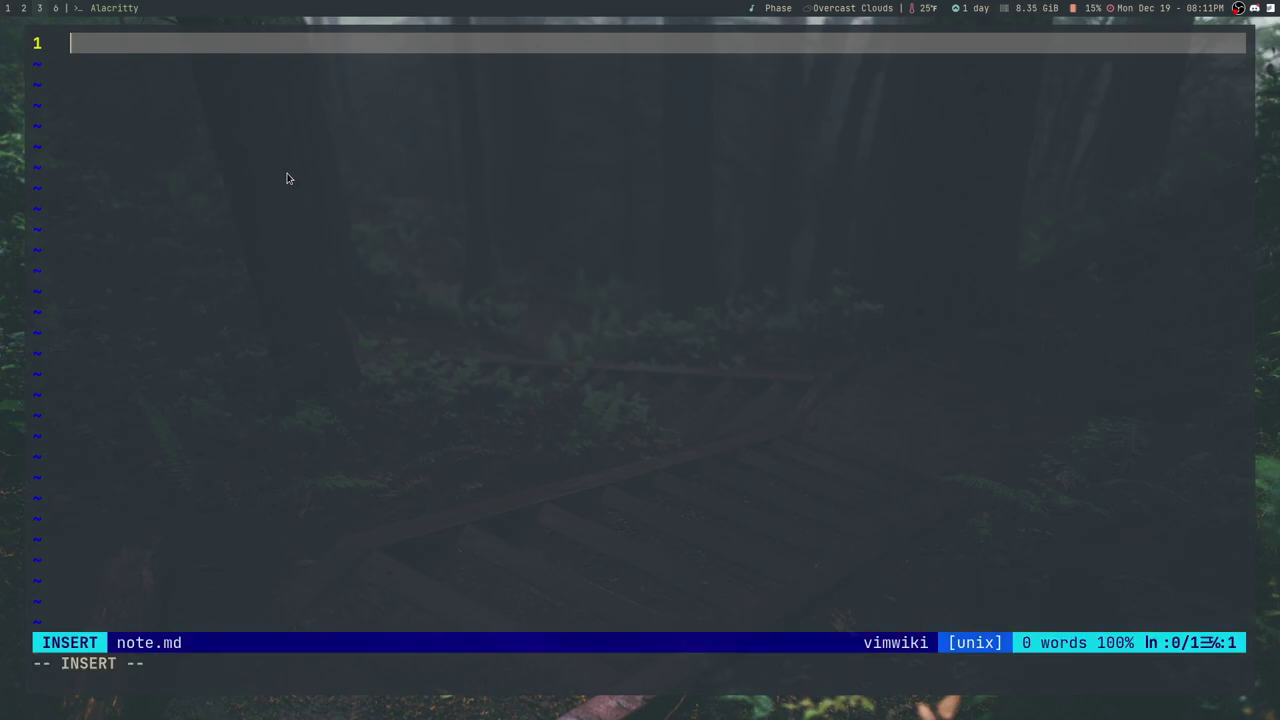
type("this is a note")
key("Escape")
type(":wq")
key("Return")
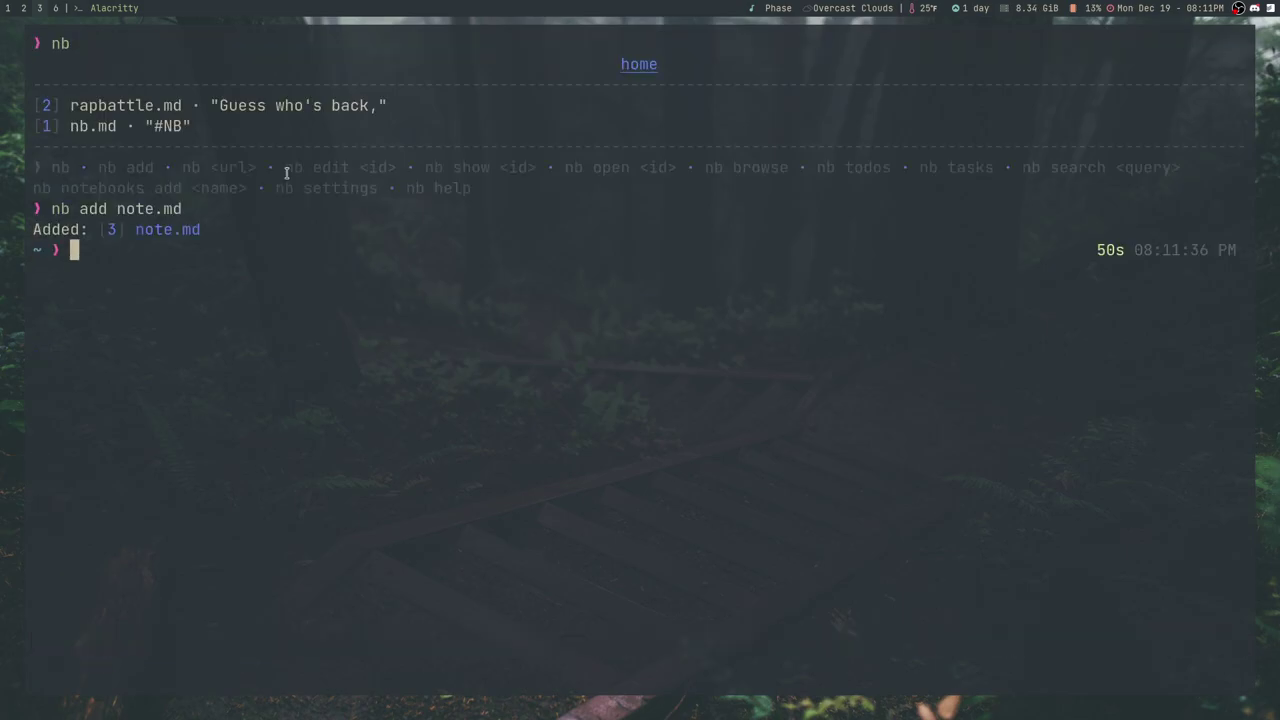
type("nb")
key("Return")
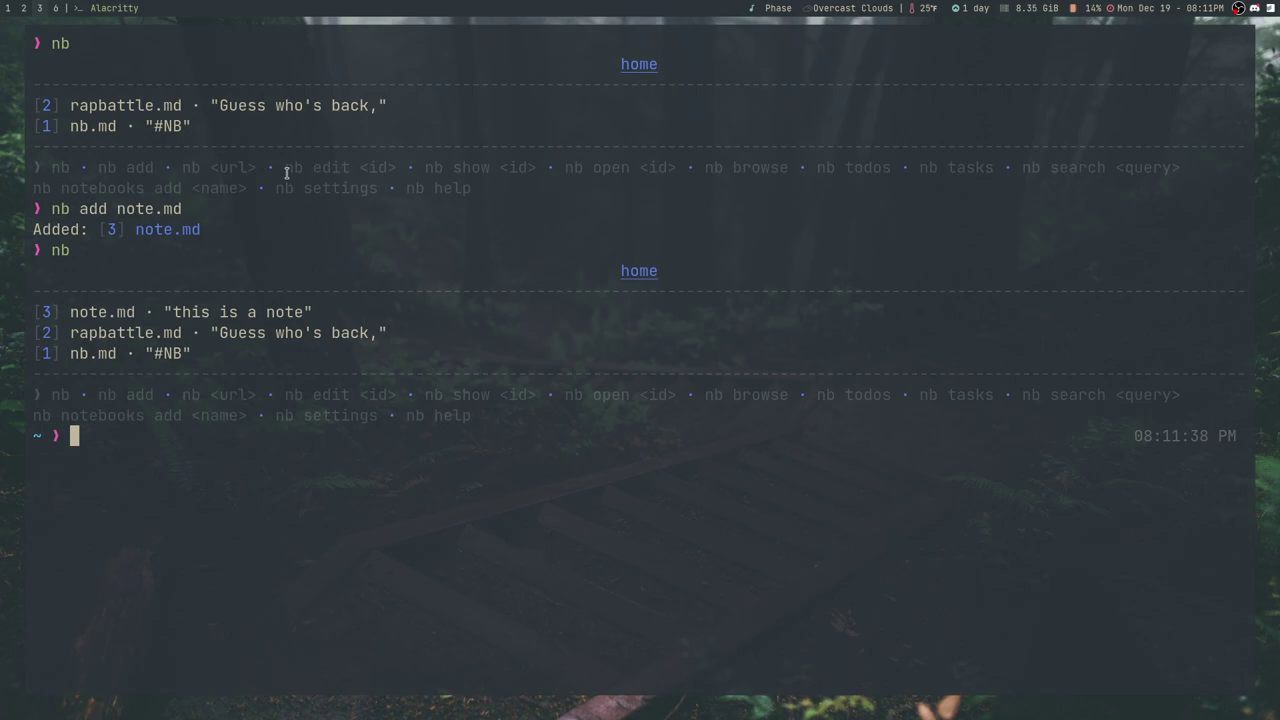
Step: Open note 3 (note.md) for editing with nb edit 3
left_click_drag(70, 312, 124, 313)
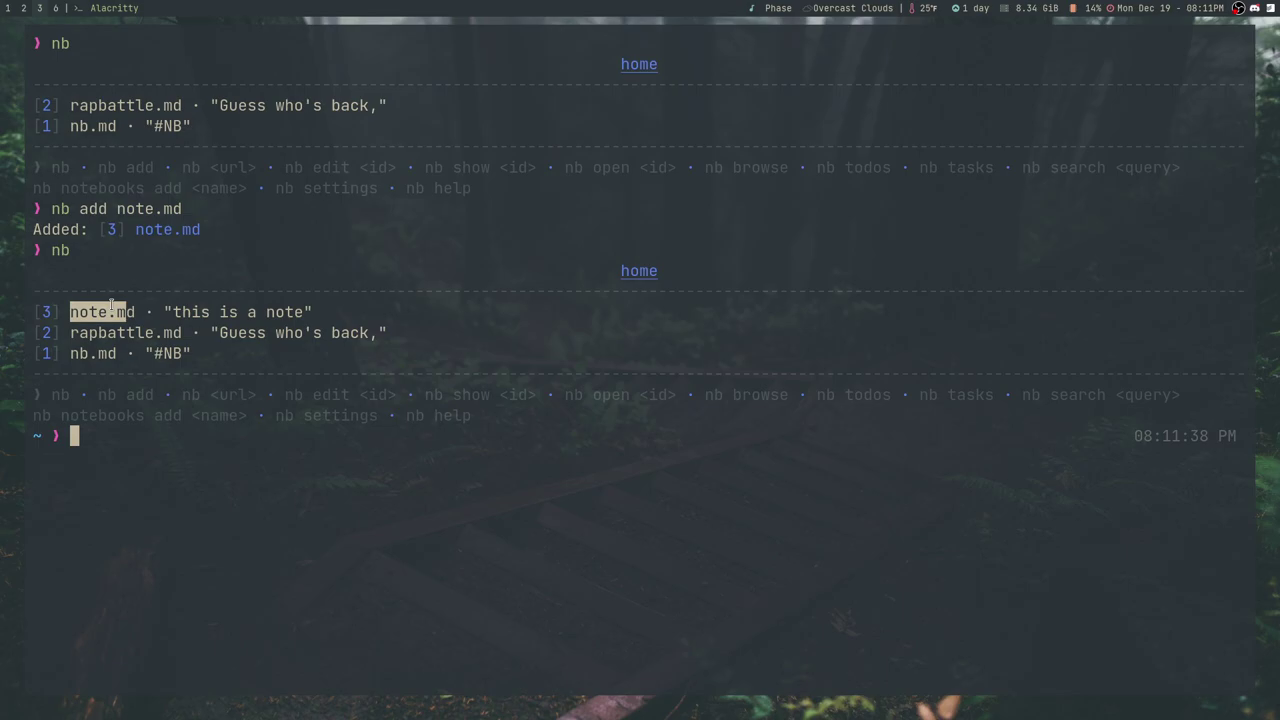
type("nb edit ")
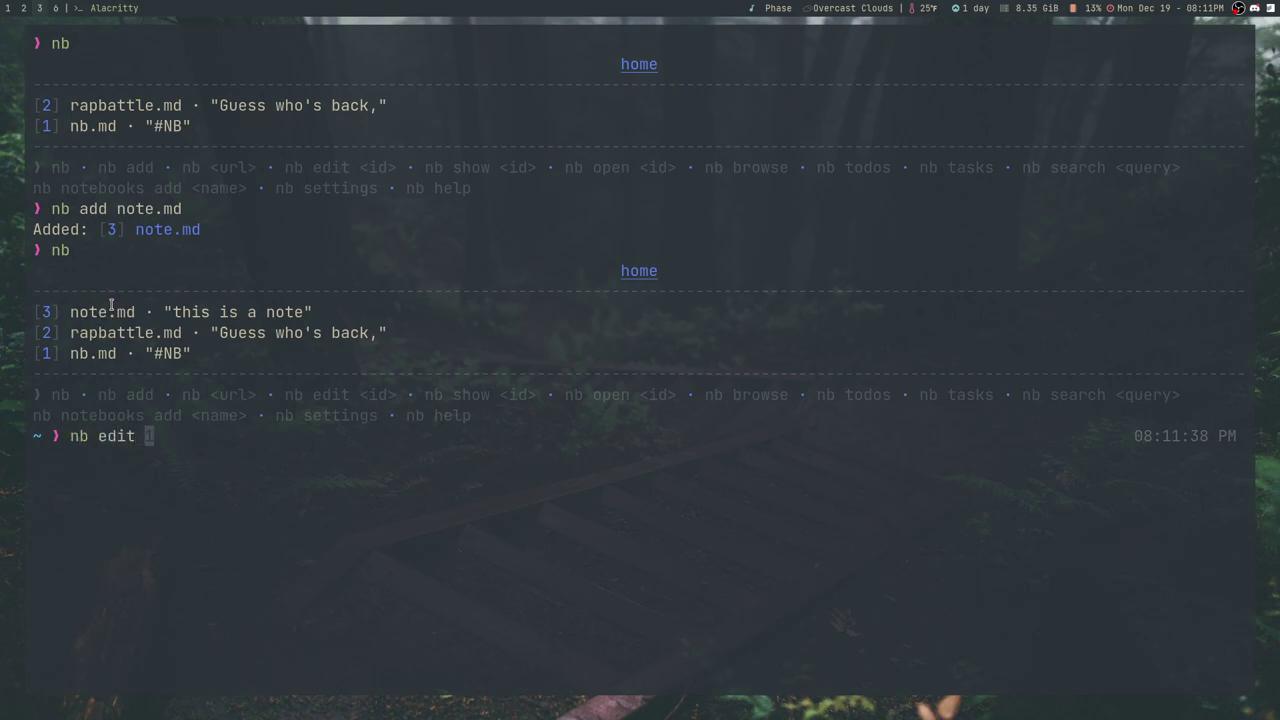
type("3")
key("Return")
Step: Add the second line 'this is another line of this note' and save the note
type("o")
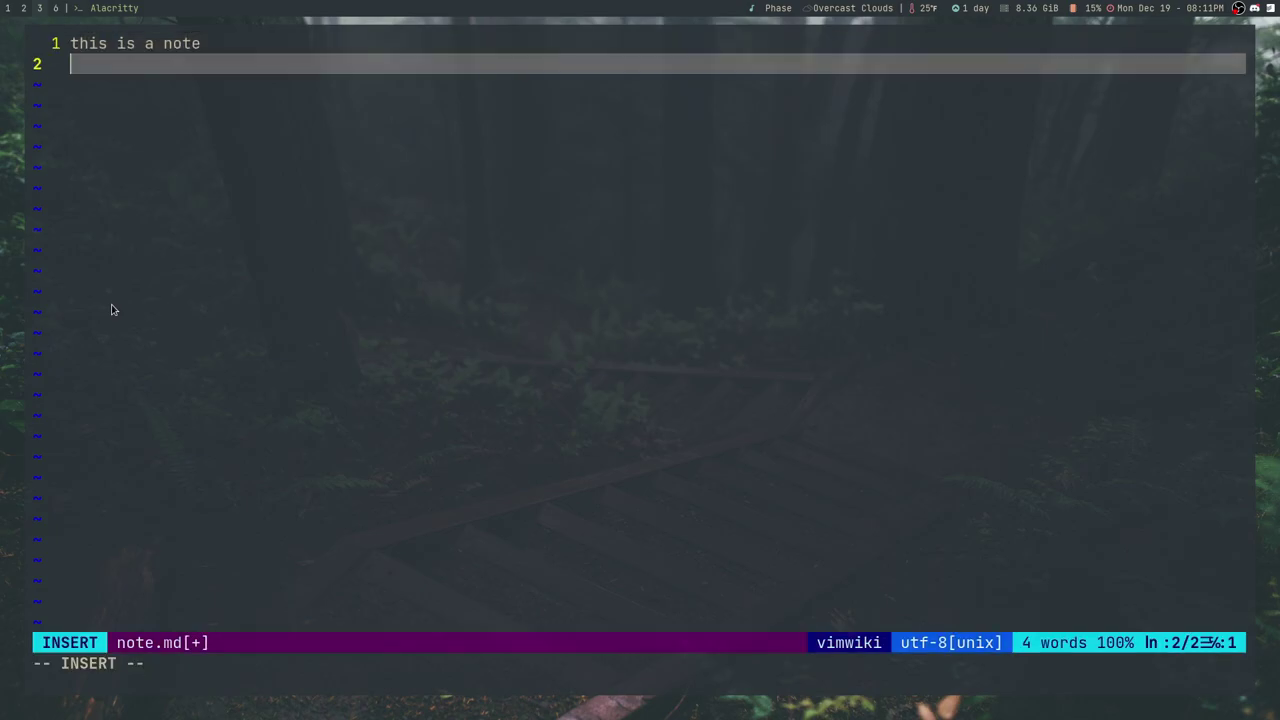
type("this is a nother")
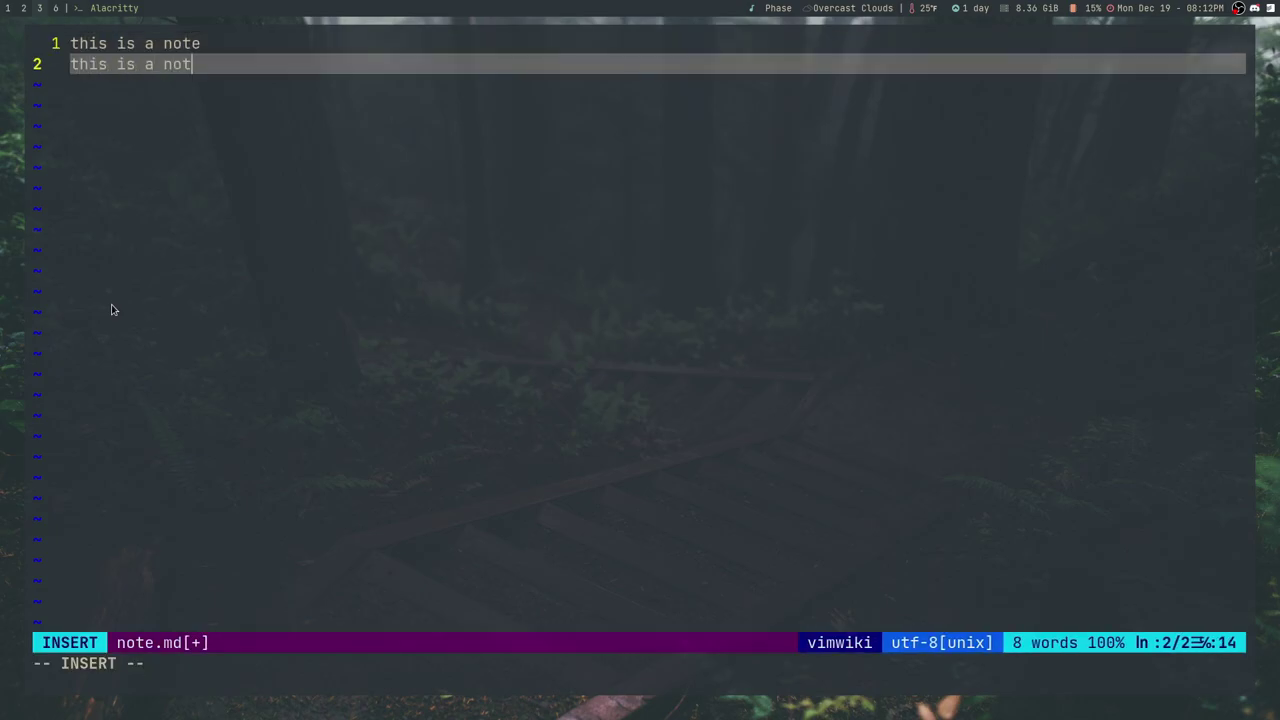
key("BackSpace")
key("BackSpace")
key("BackSpace")
key("BackSpace")
key("BackSpace")
key("BackSpace")
key("BackSpace")
key("BackSpace")
type("nother line of this note")
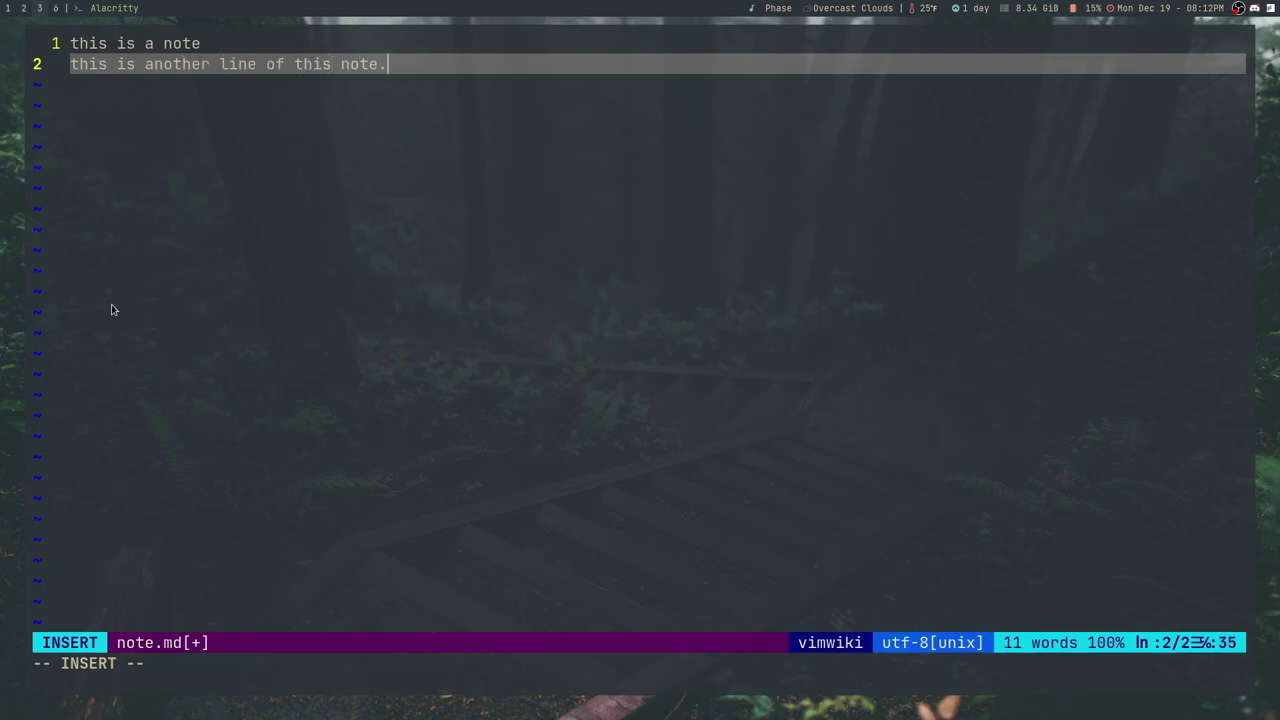
key("Escape")
type(":w")
key("Return")
type(":Wq")
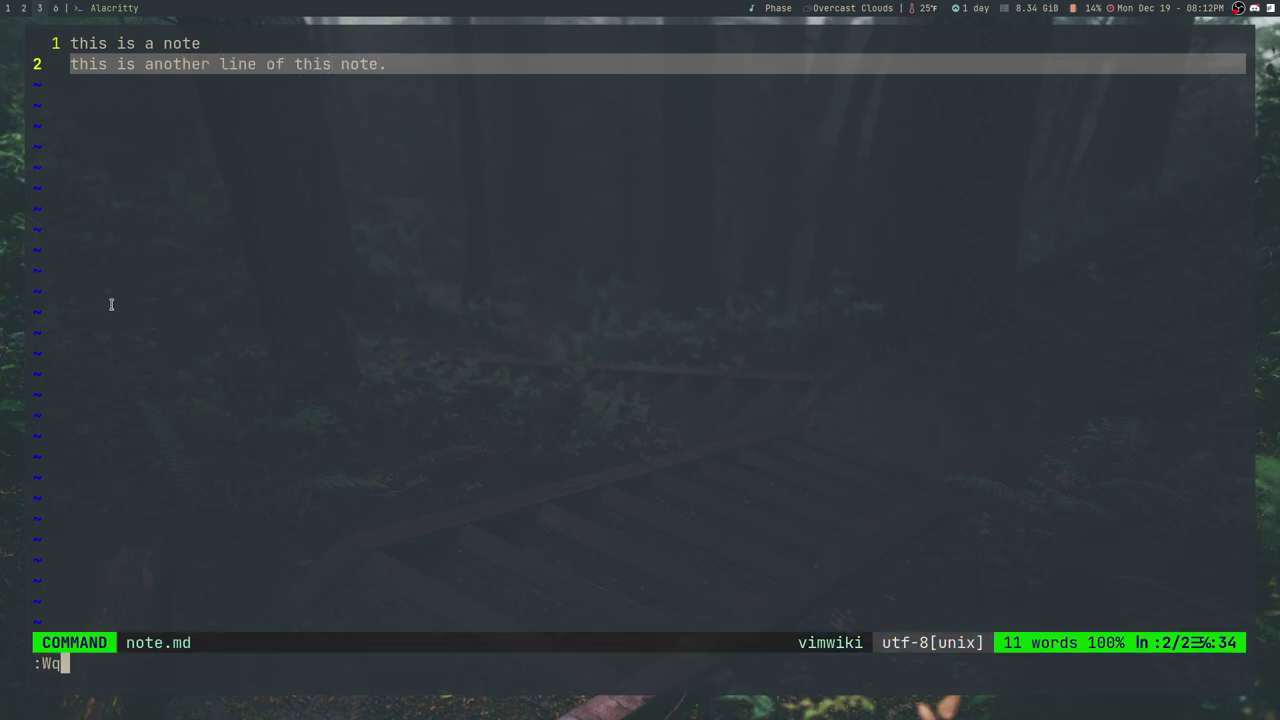
key("Return")
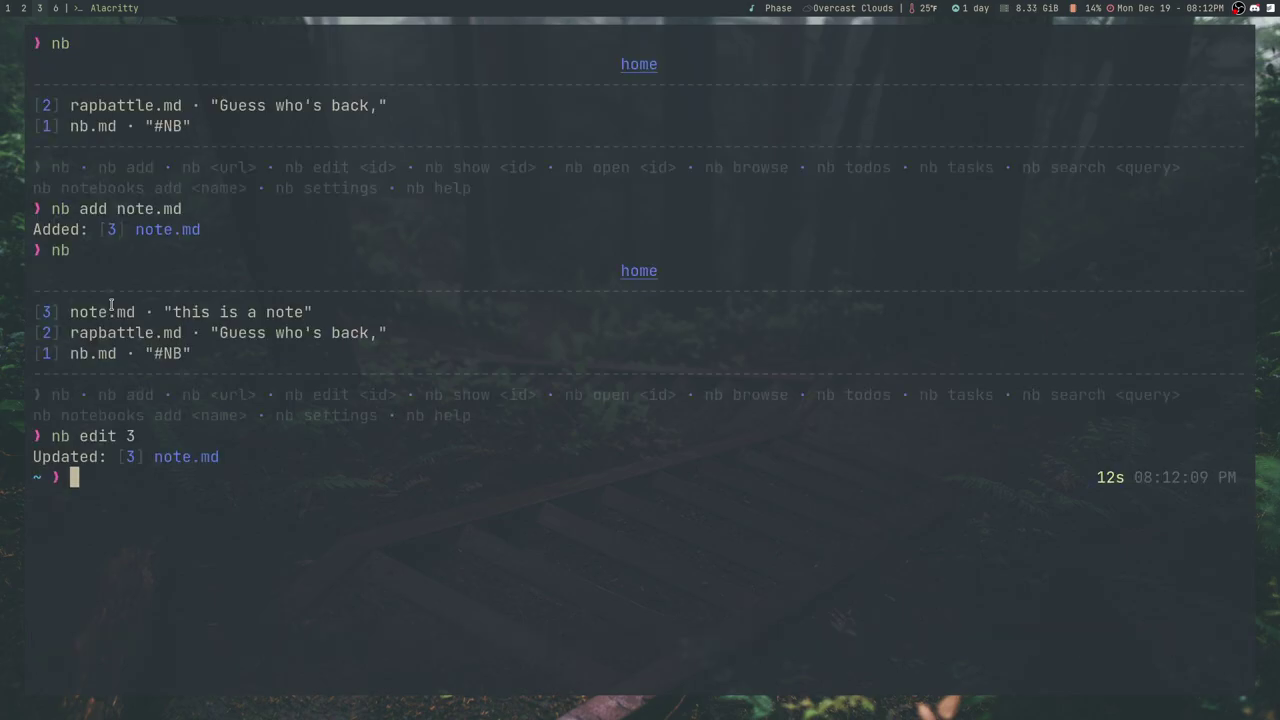
Step: List the home notebook's notes again with nb
type("l")
key("BackSpace")
type("nb")
key("Return")
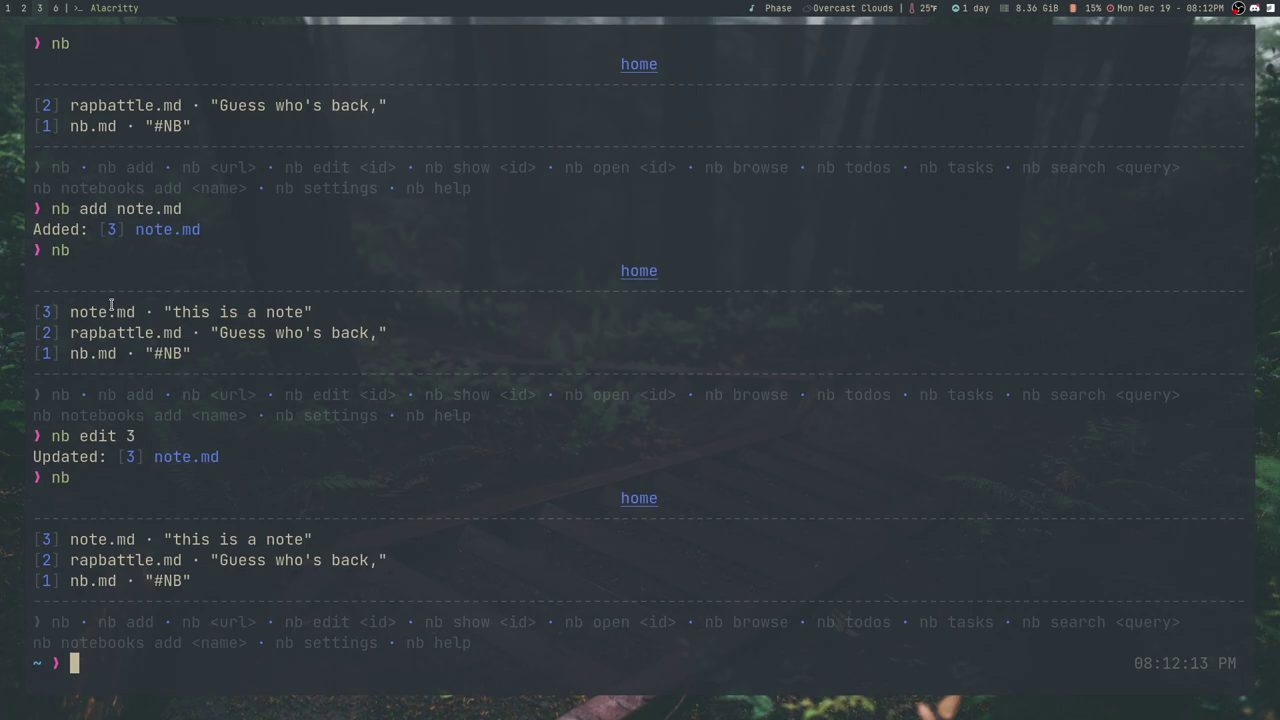
Step: Browse the .nb data folder and list the home notebook's files: nb.md, note.md, rapbattle.md
type("cd .nb")
key("Return")
type("l;s")
key("BackSpace")
key("BackSpace")
type("s")
key("Return")
type("cd home")
key("Return")
type("ls")
key("Return")
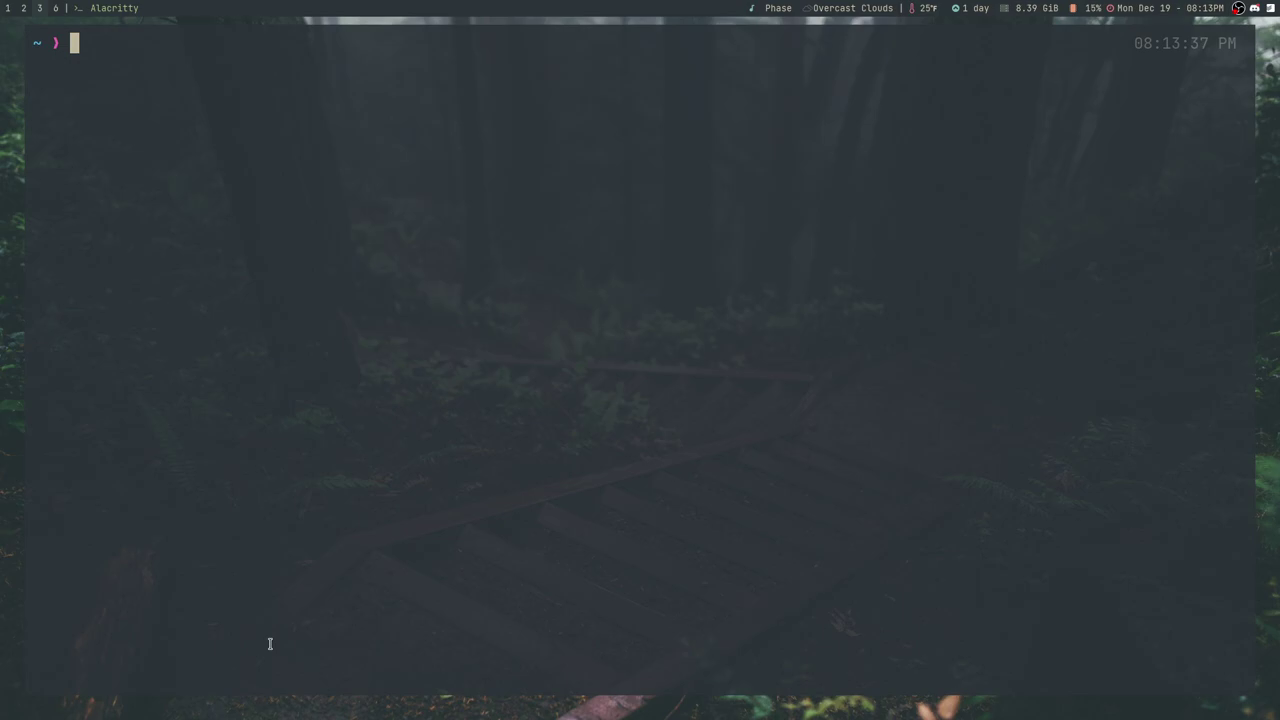
Step: Create notebook1, switch to it, and confirm it holds 0 items
type("nb notebooks")
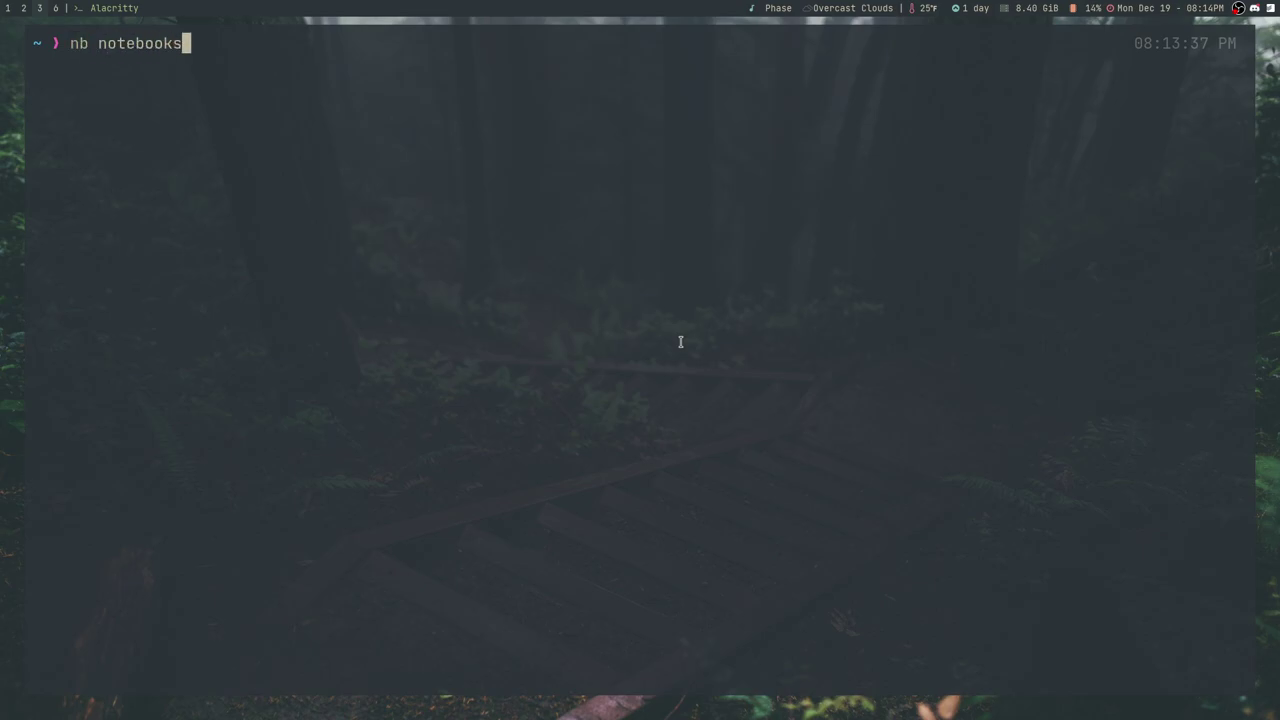
type(" add notebook1")
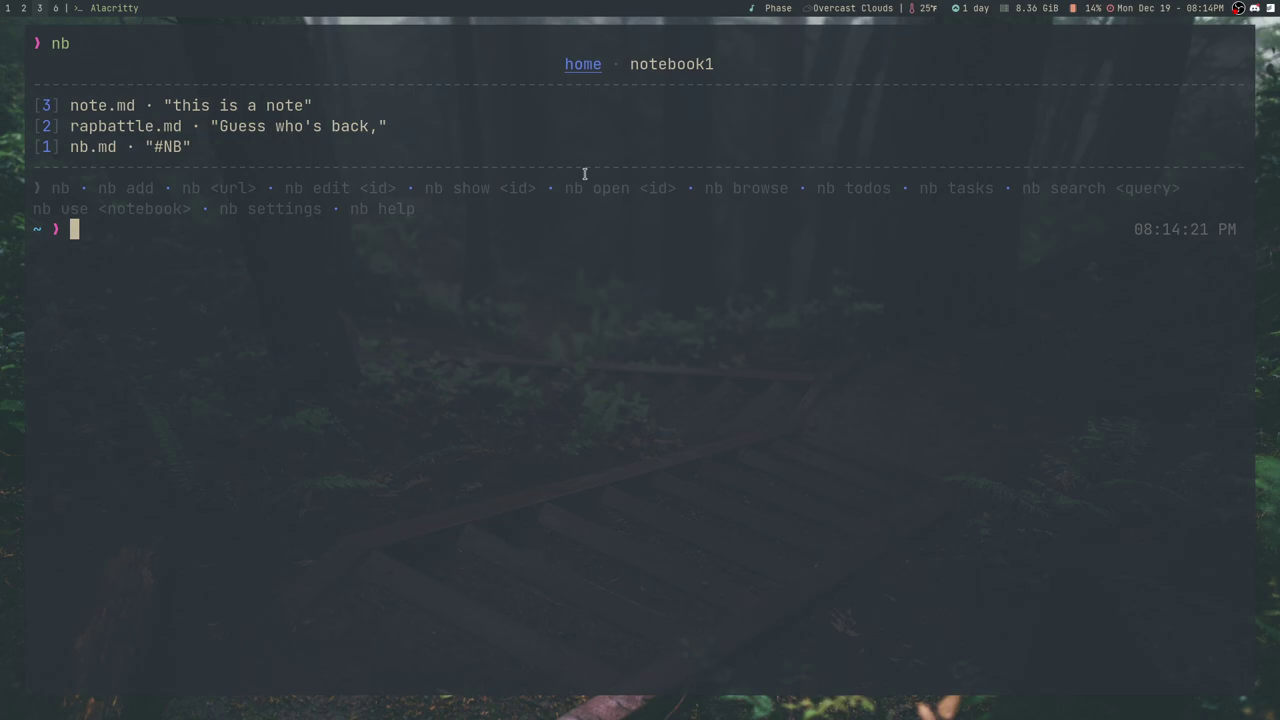
type("nb use notebook1")
key("Return")
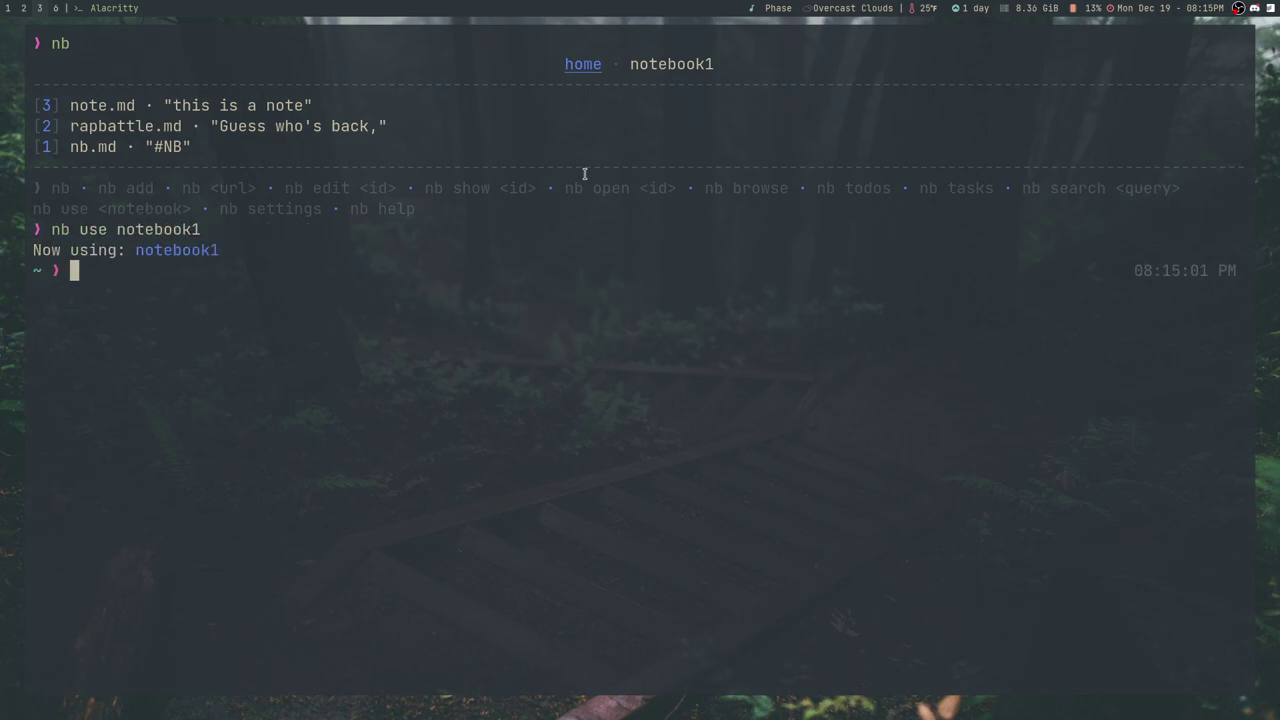
type("nb")
key("Return")
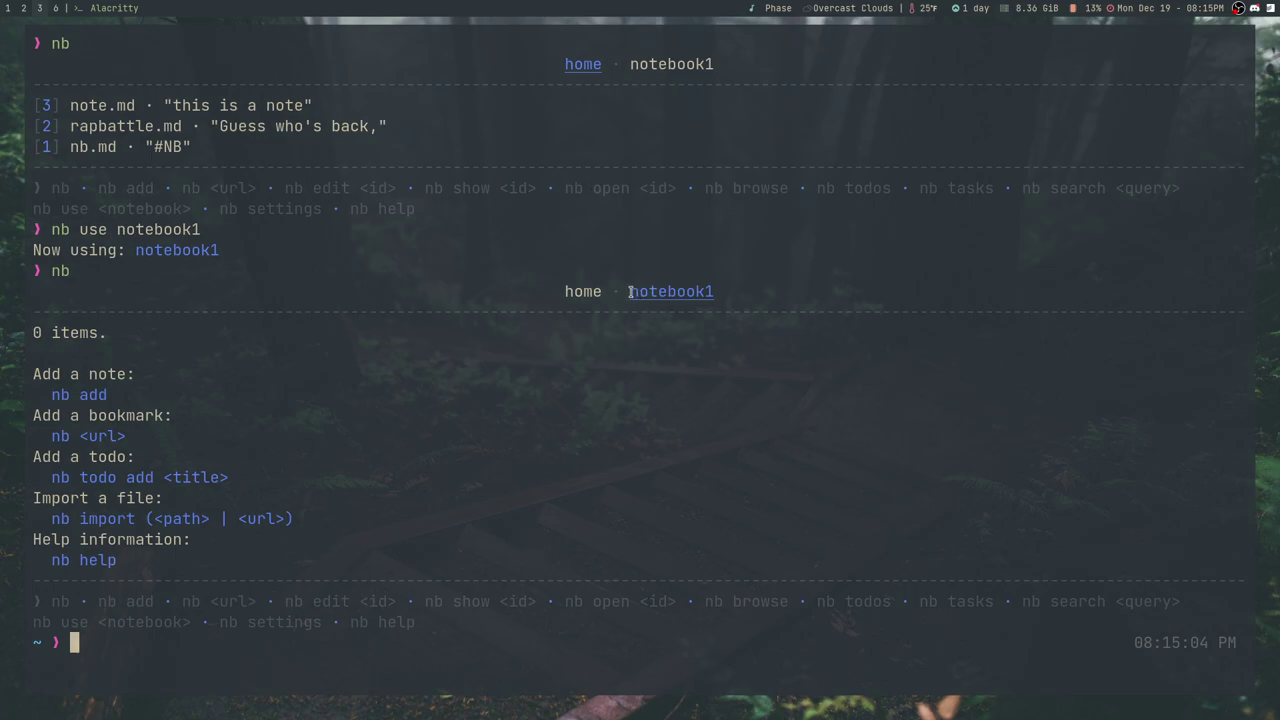
left_click_drag(630, 291, 713, 292)
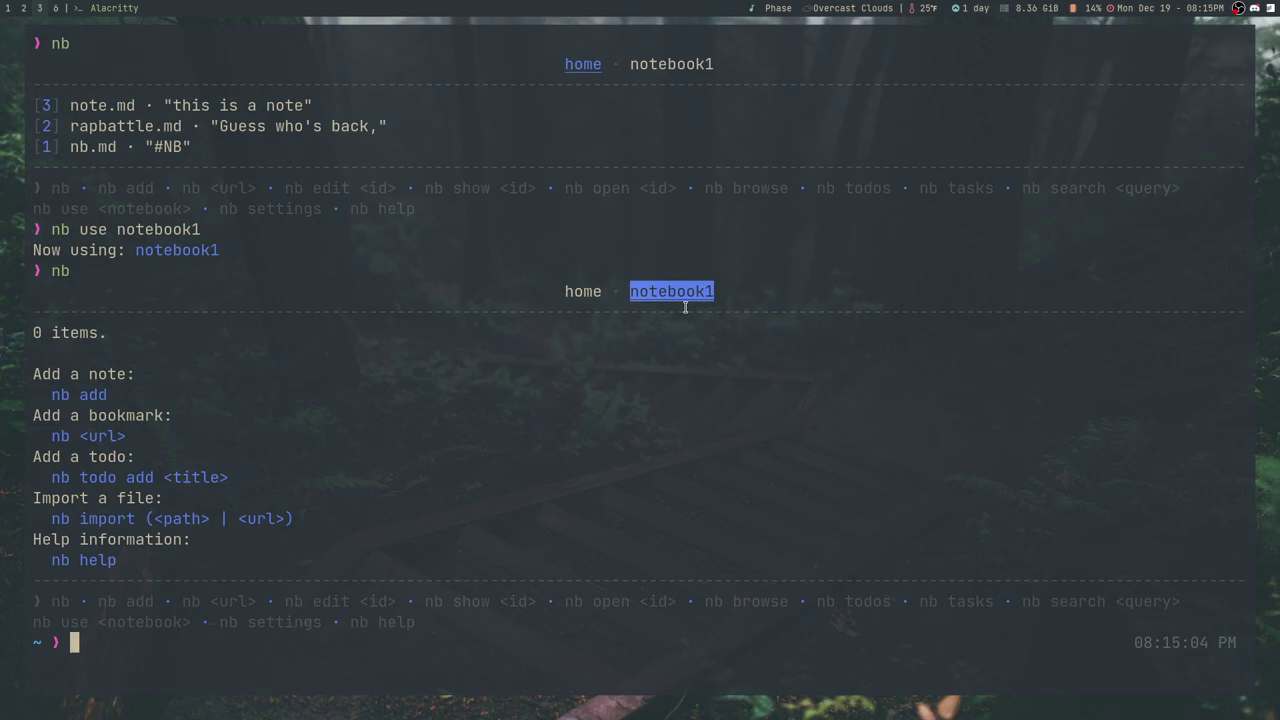
Step: Clear the screen, show notebook1's overview, and start a new untitled note
key("ctrl+l")
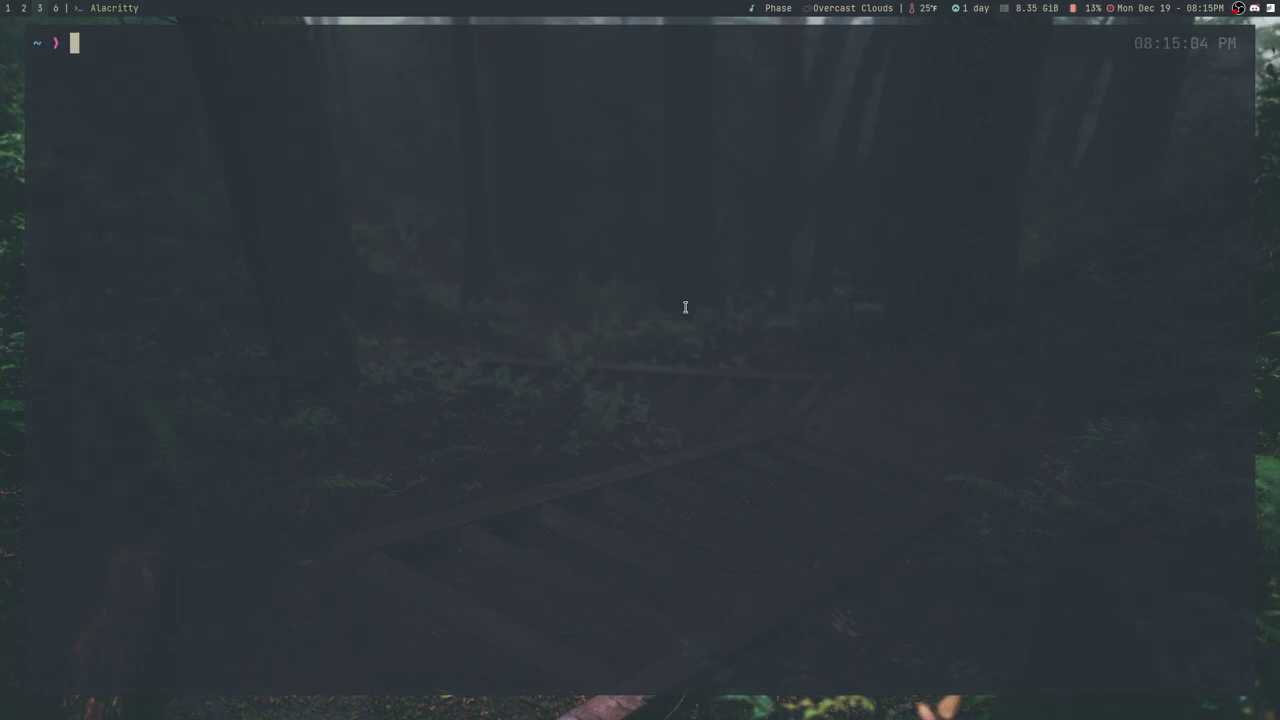
type("nb")
key("Return")
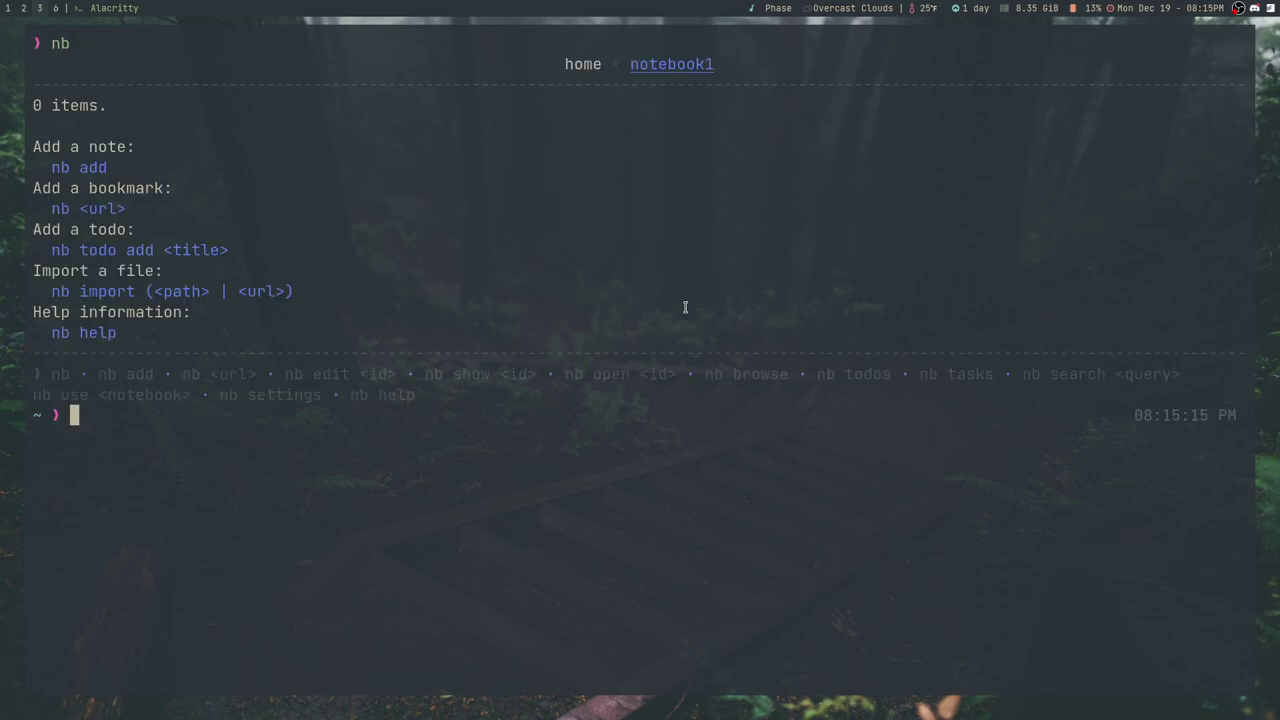
type("nb add")
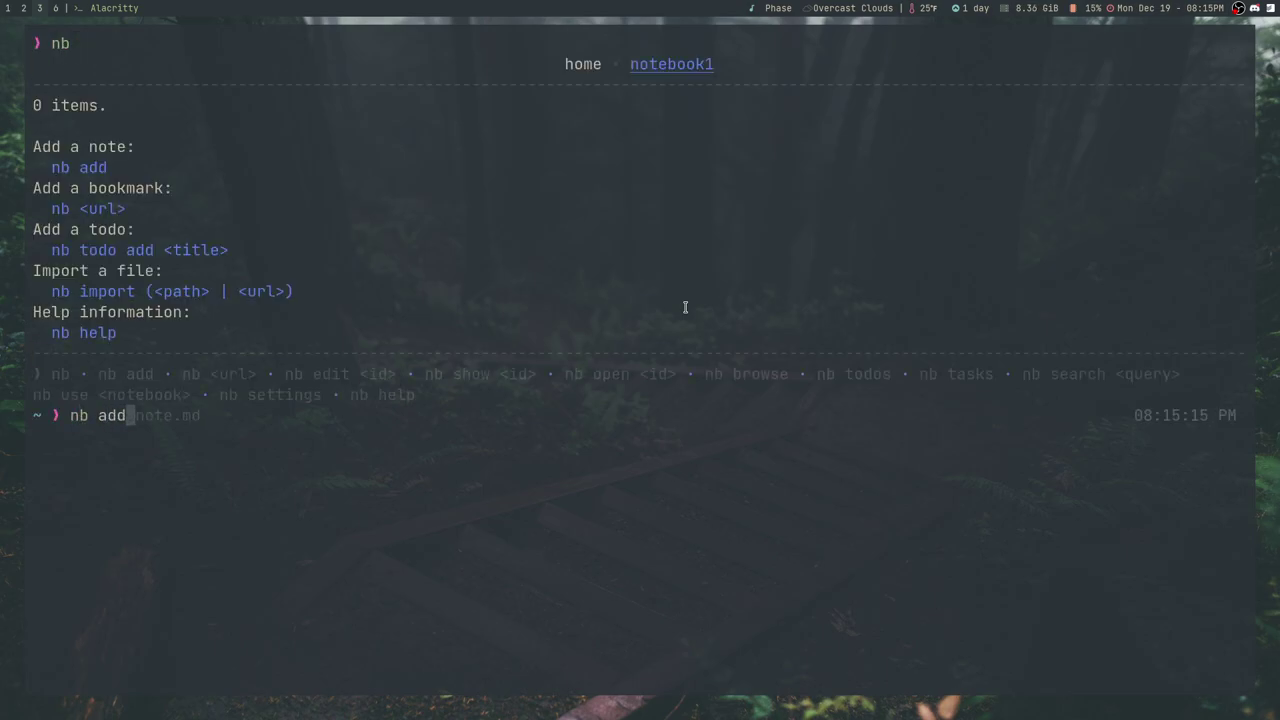
key("Return")
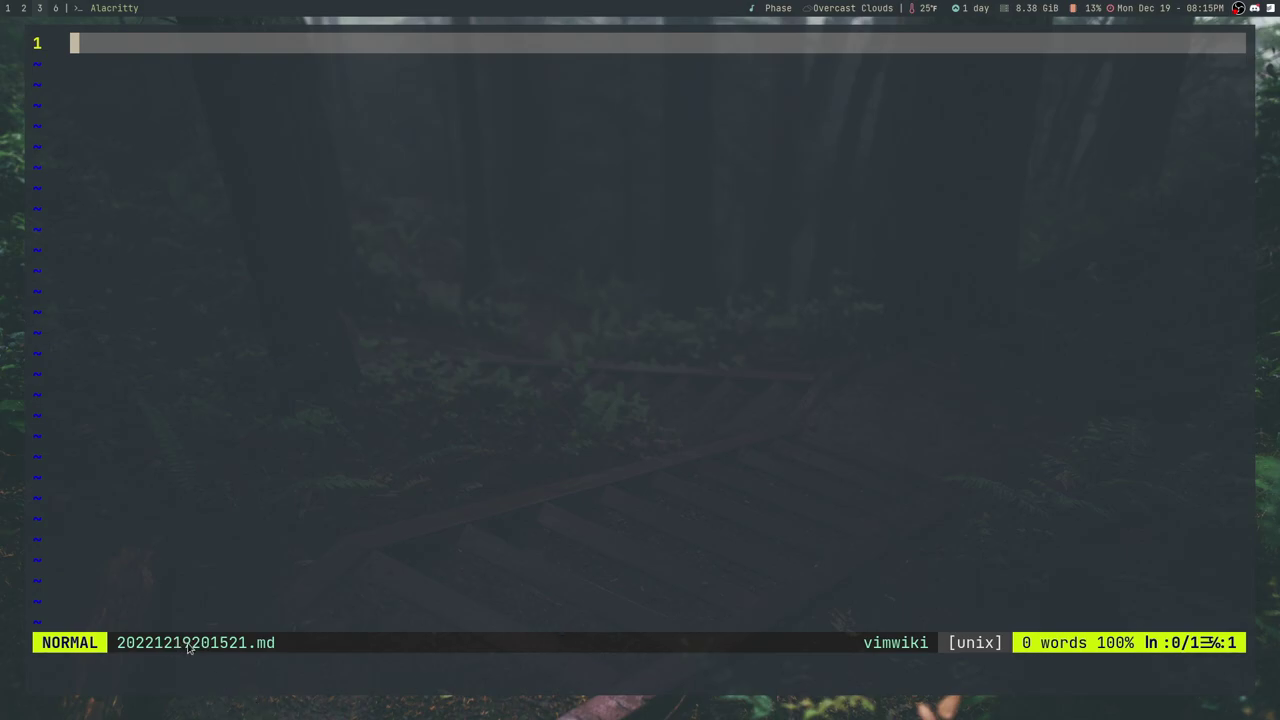
Step: Write 'This is a note in notebook1', save it, and list it as note 1
type("i")
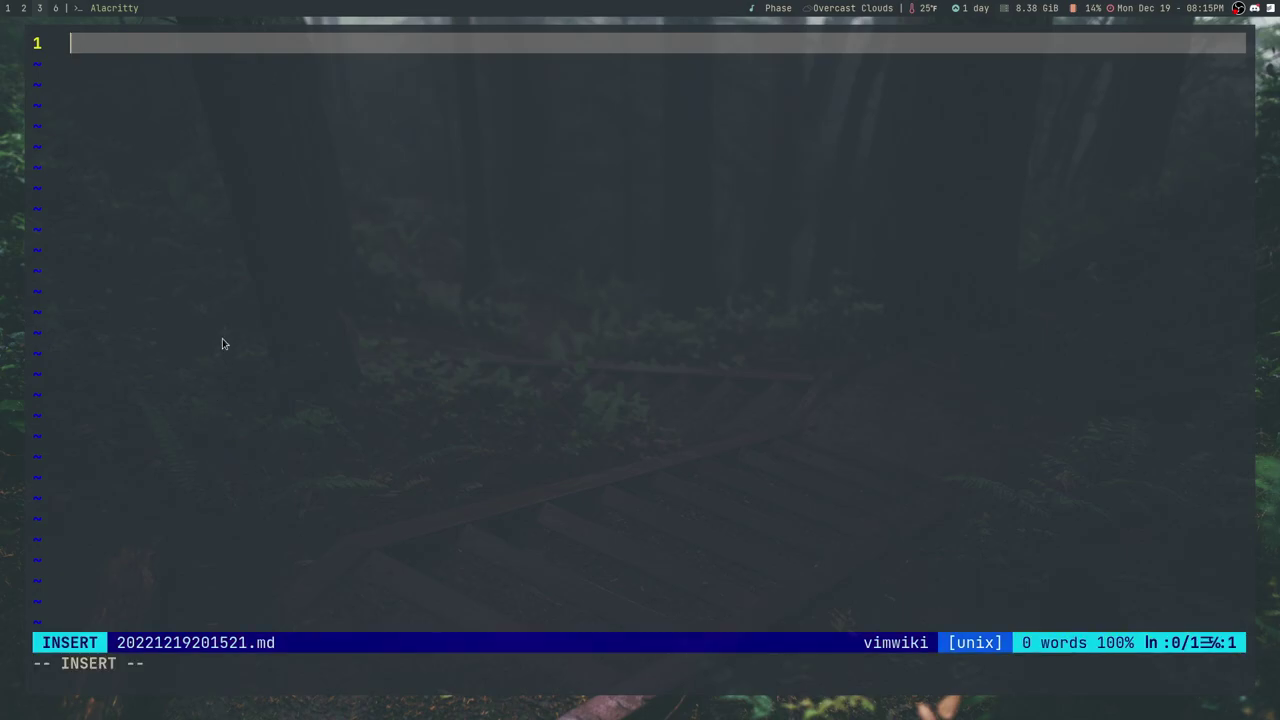
type("This isn a")
key("BackSpace")
key("BackSpace")
key("BackSpace")
type("a note in noet")
key("BackSpace")
key("BackSpace")
type("tebook 1")
key("BackSpace")
key("Escape")
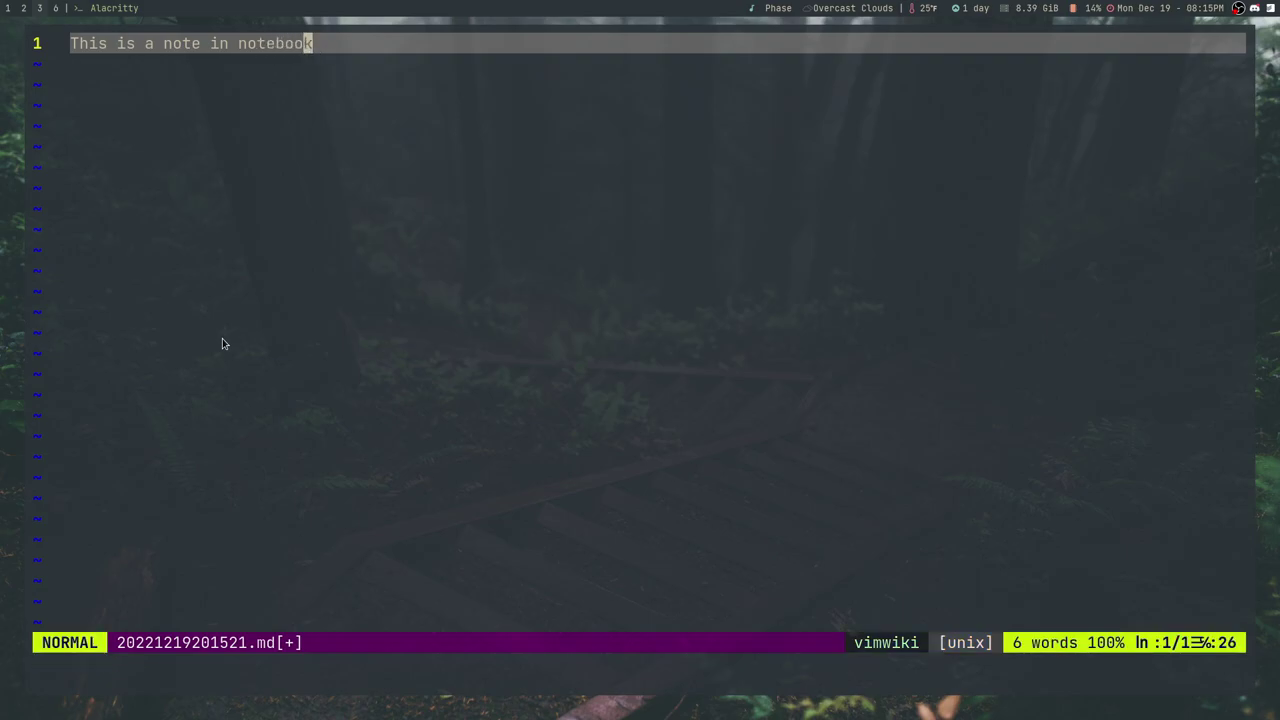
type(":wq")
key("Return")
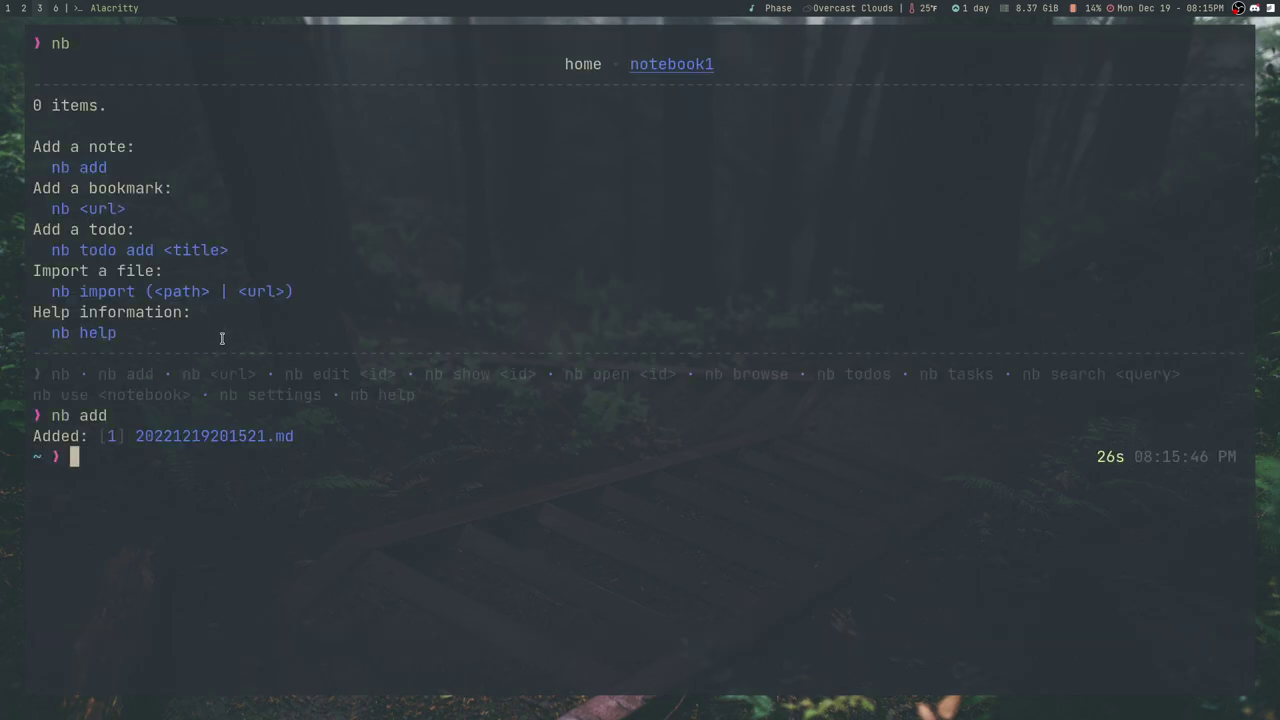
type("nb")
key("Return")
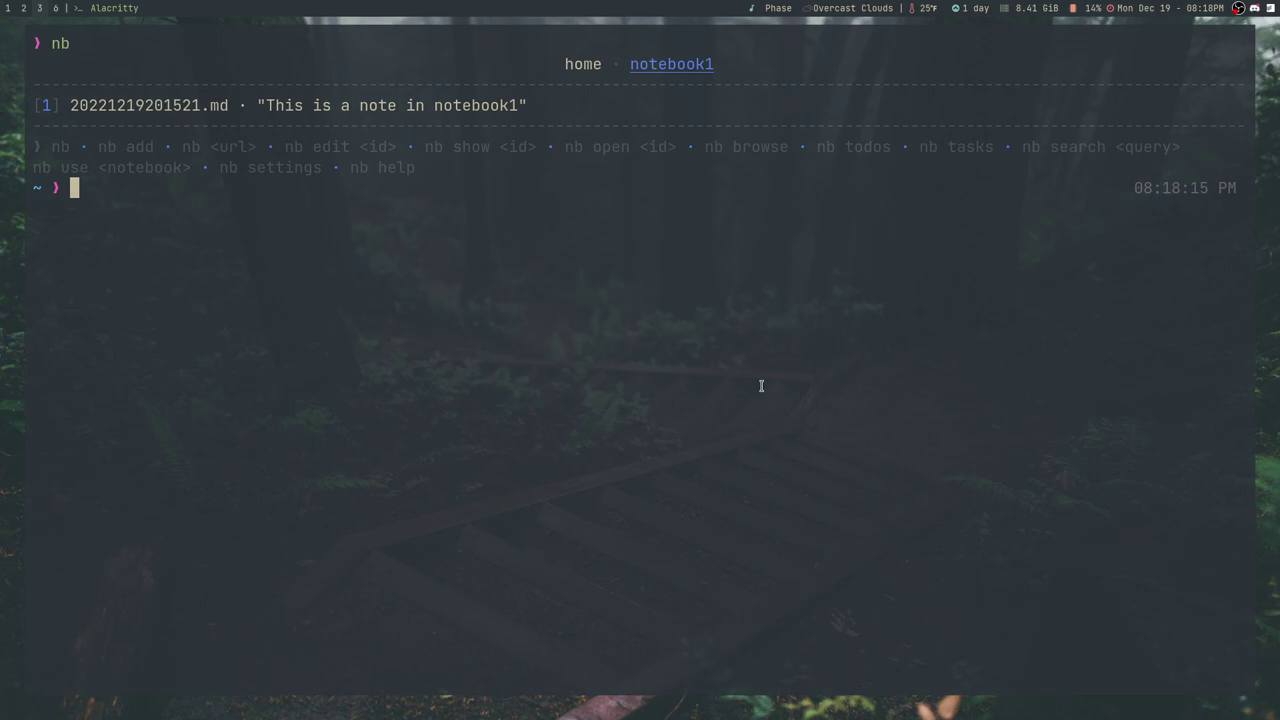
Step: Add a note titled 'this title' with tags tag1 and tag2
type("nb add ")
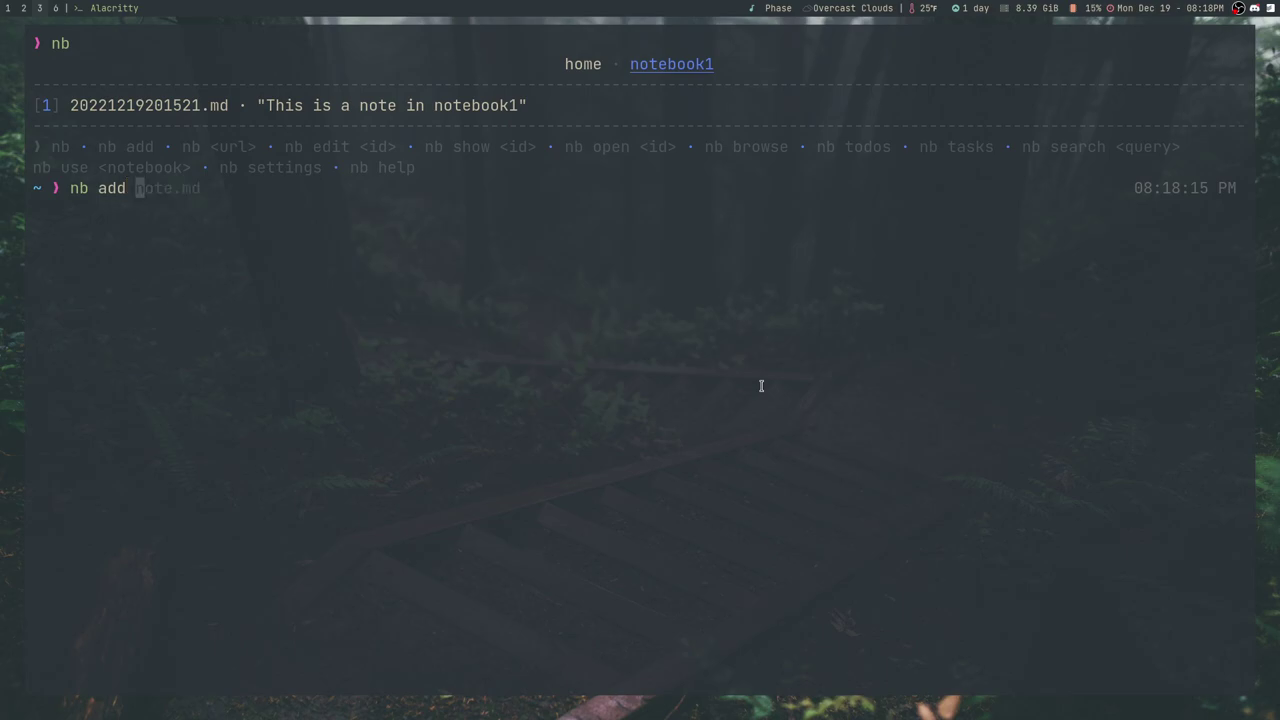
type("--title \"")
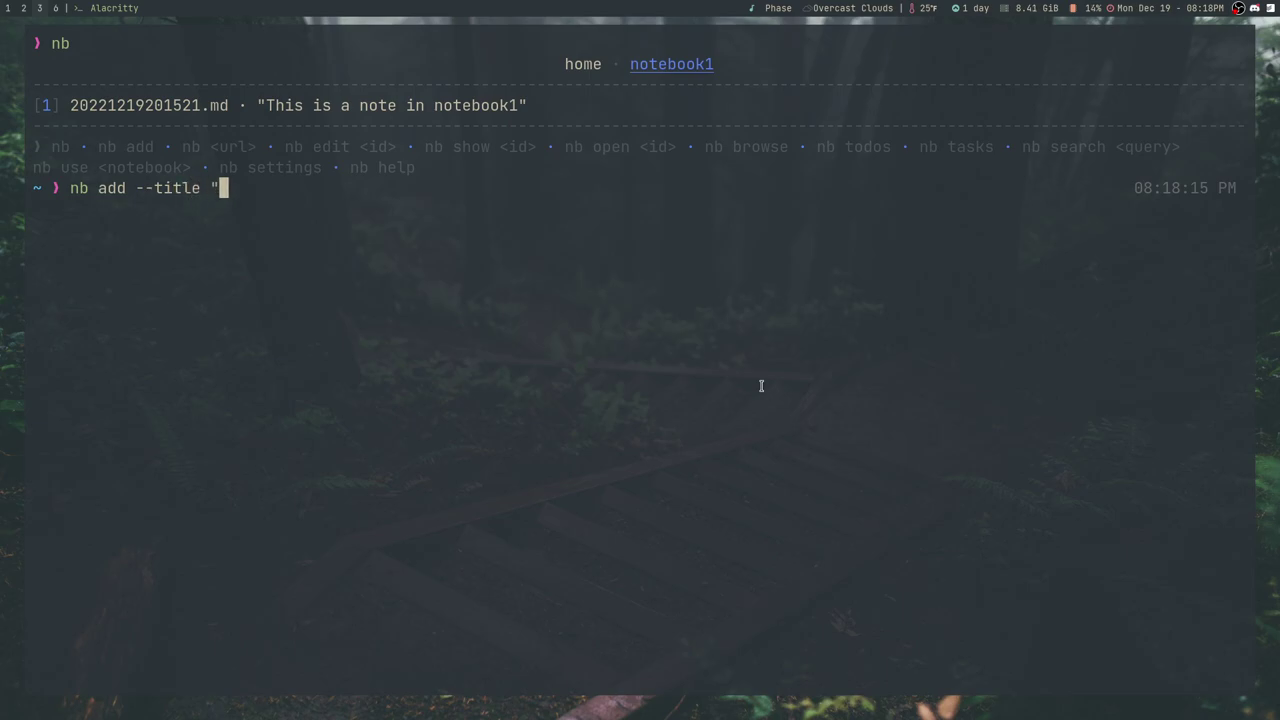
type("this title\"")
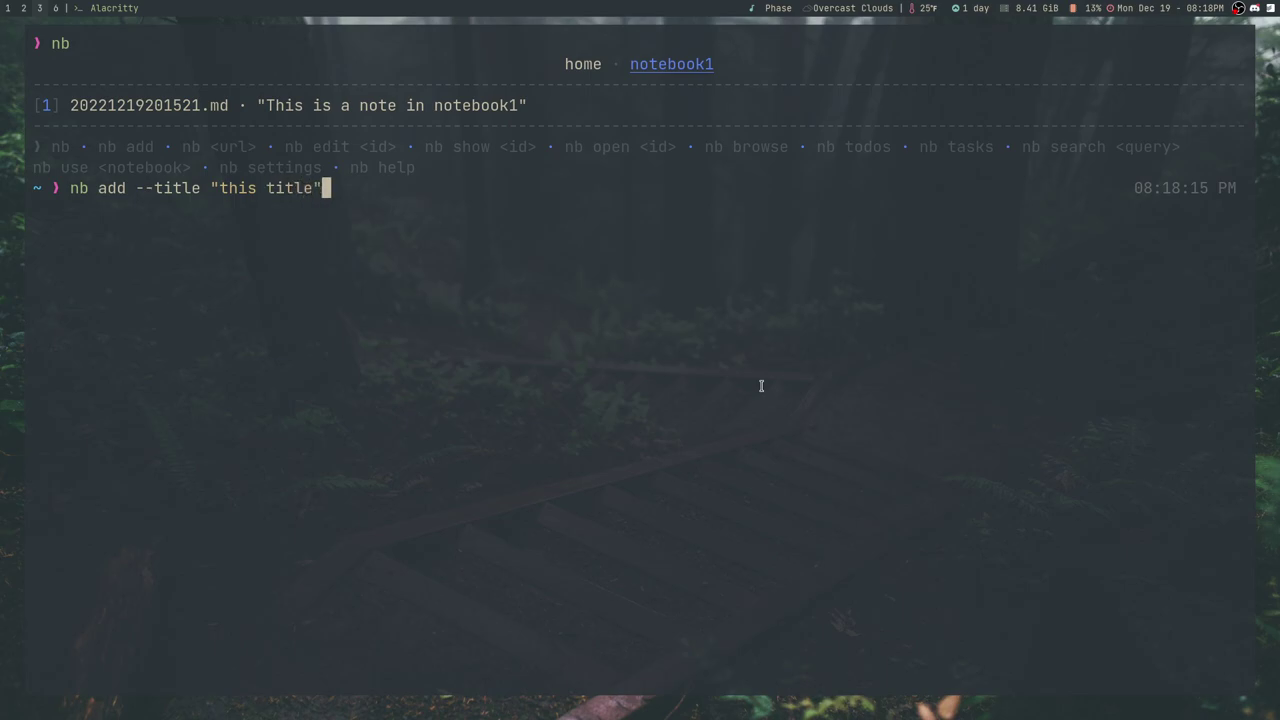
type(" --")
type("tags tag1,tag2")
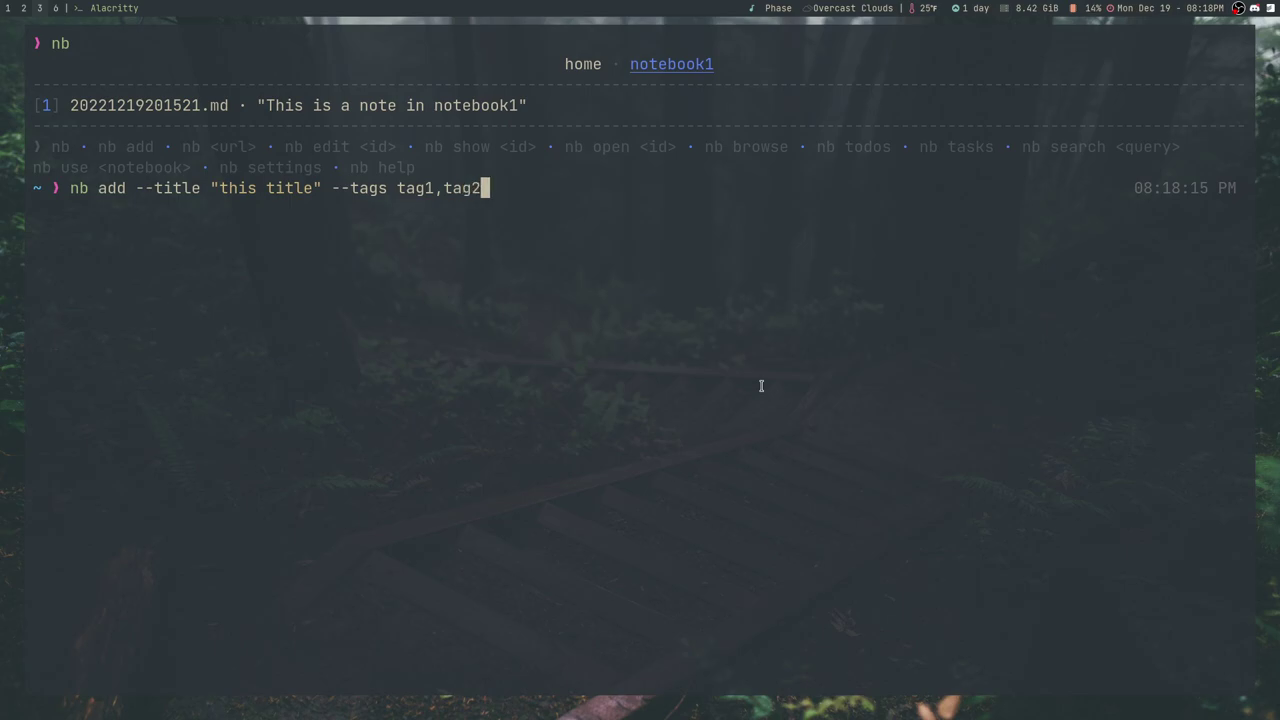
key("Return")
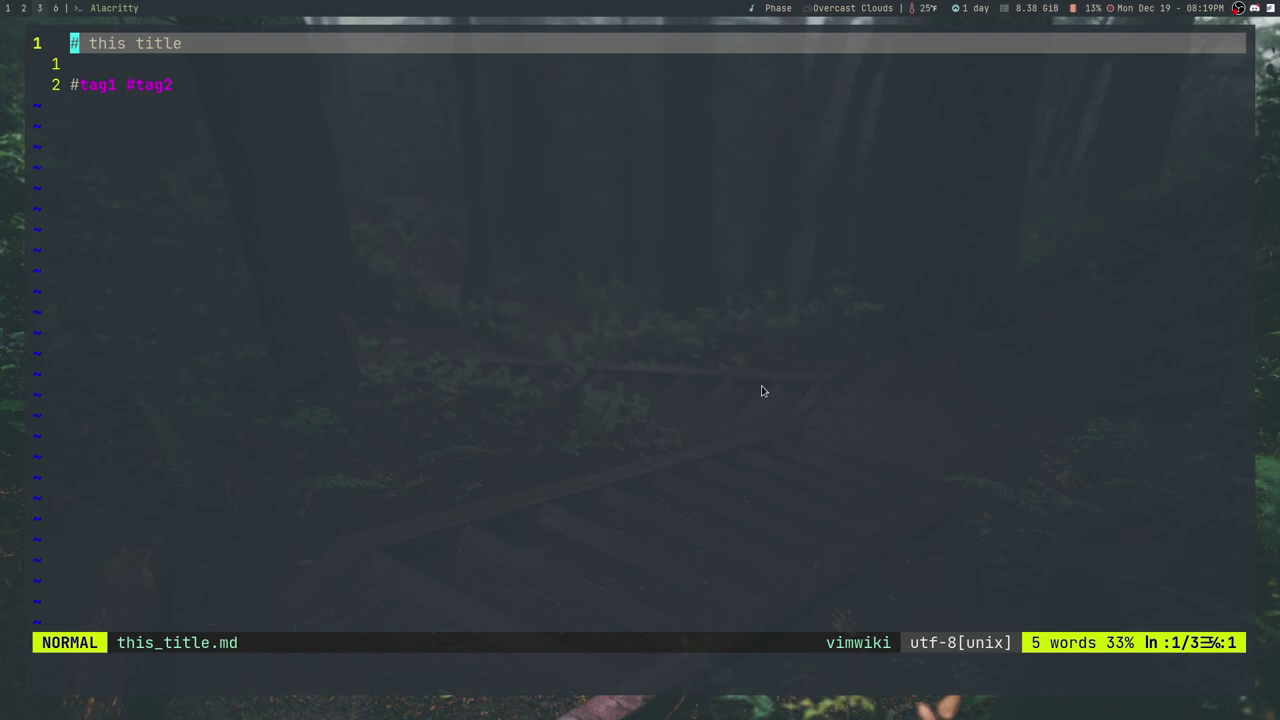
Step: Add a ##tag3 line below the tags and save the note with :wq
key("i")
key("Down")
key("Down")
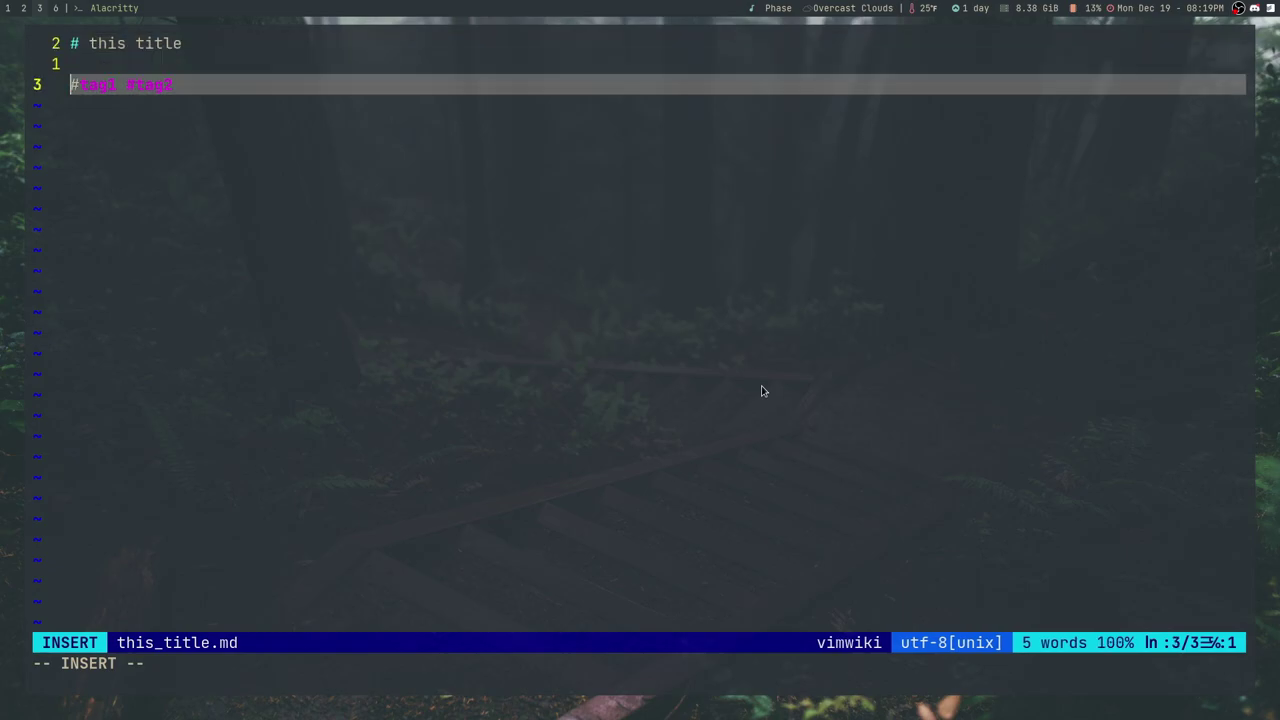
key("End")
key("Return")
key("Return")
type("##tag3")
key("Escape")
type(":Wq")
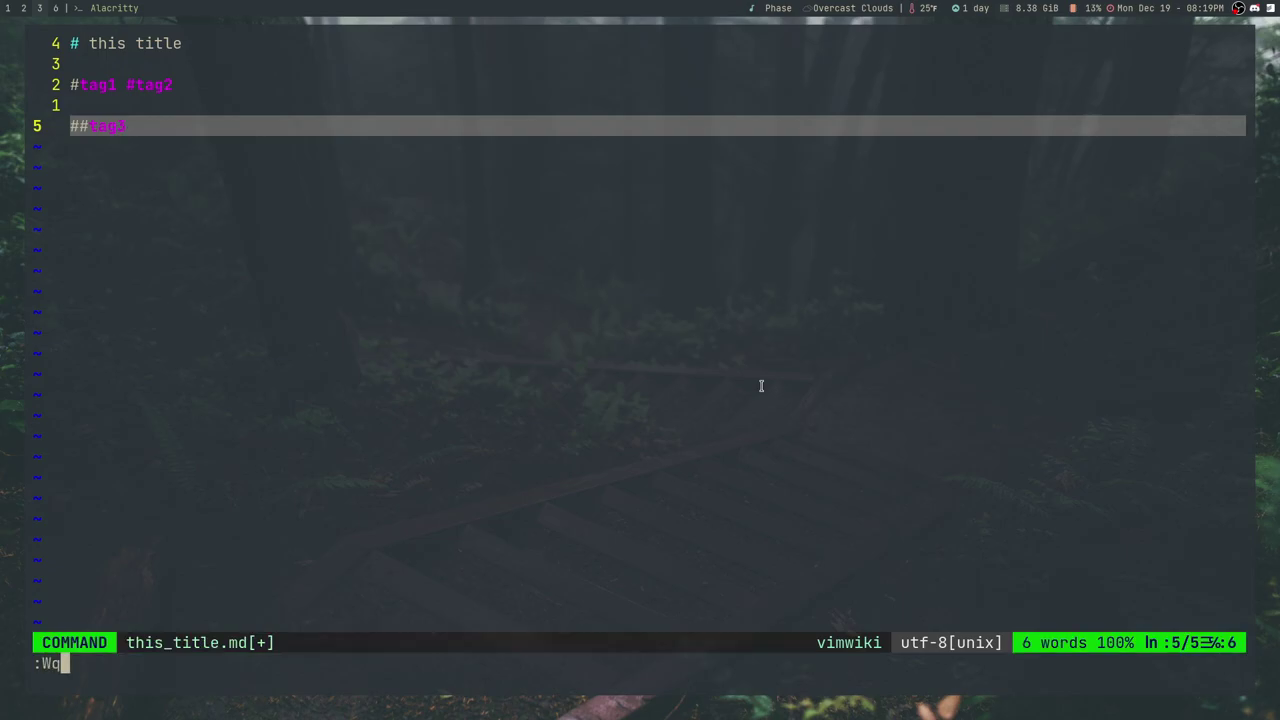
key("Return")
type(":wq")
key("Return")
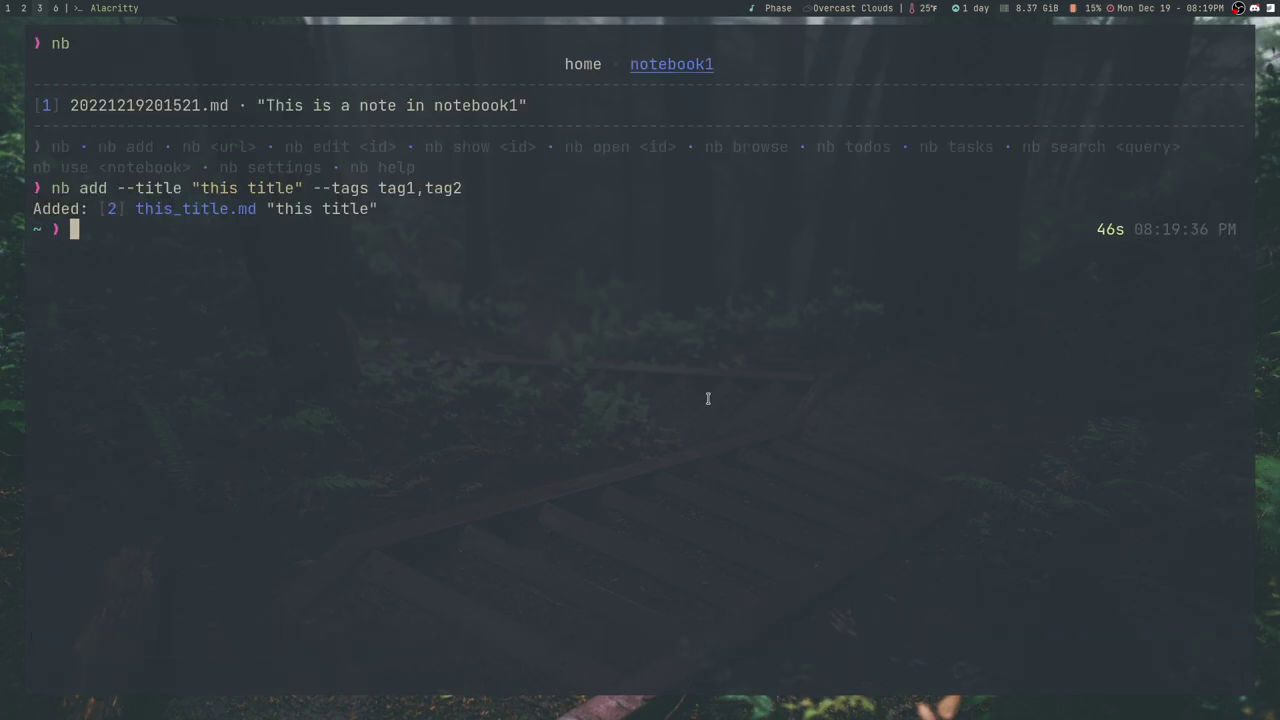
Step: Run nb list --tags to show notebook1's tags #tag1 and #tag2
type("nb ")
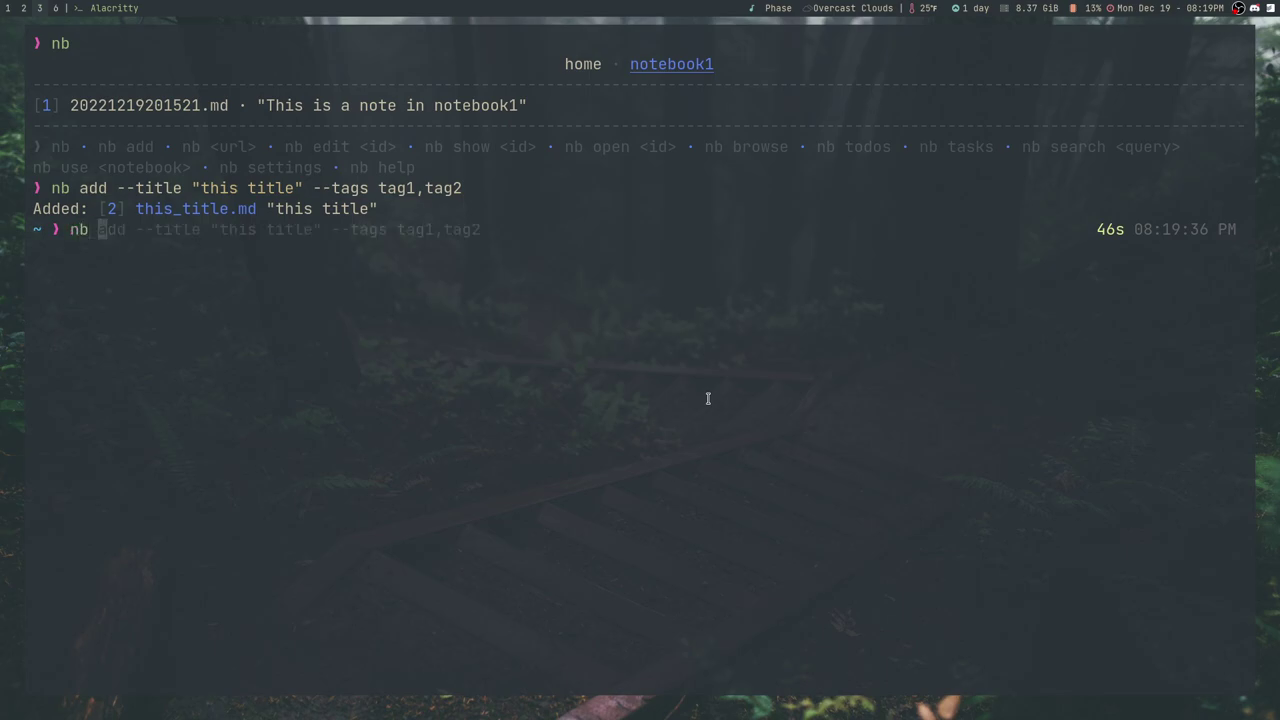
type("list --tags")
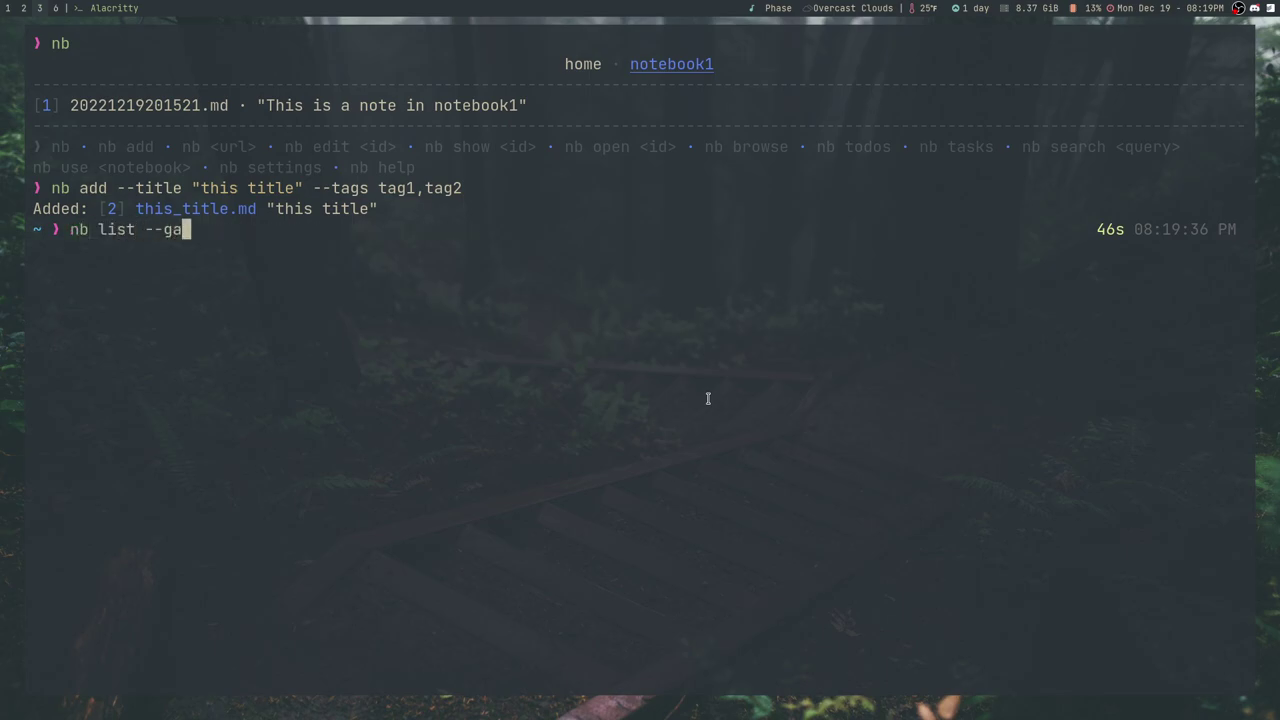
key("Return")
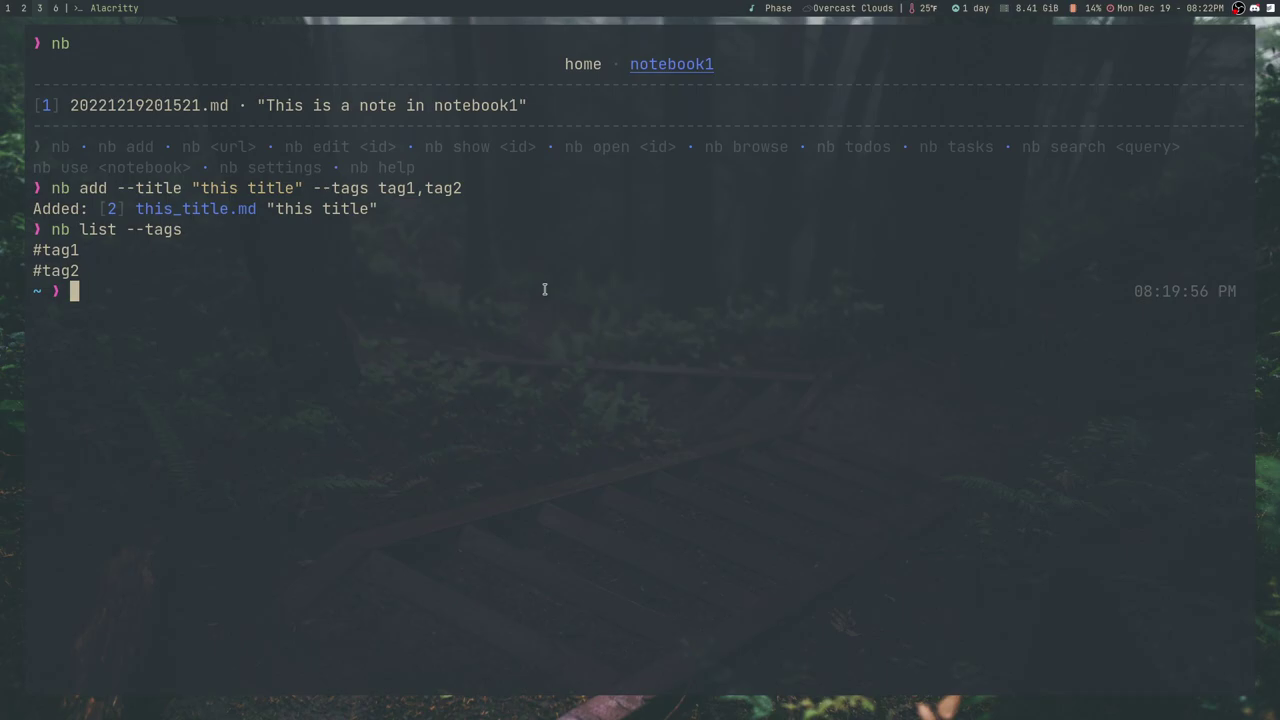
Step: Run nb import without arguments, clear the screen, and list notebook1's two notes
type("nb ane")
key("BackSpace")
key("BackSpace")
key("BackSpace")
type("import")
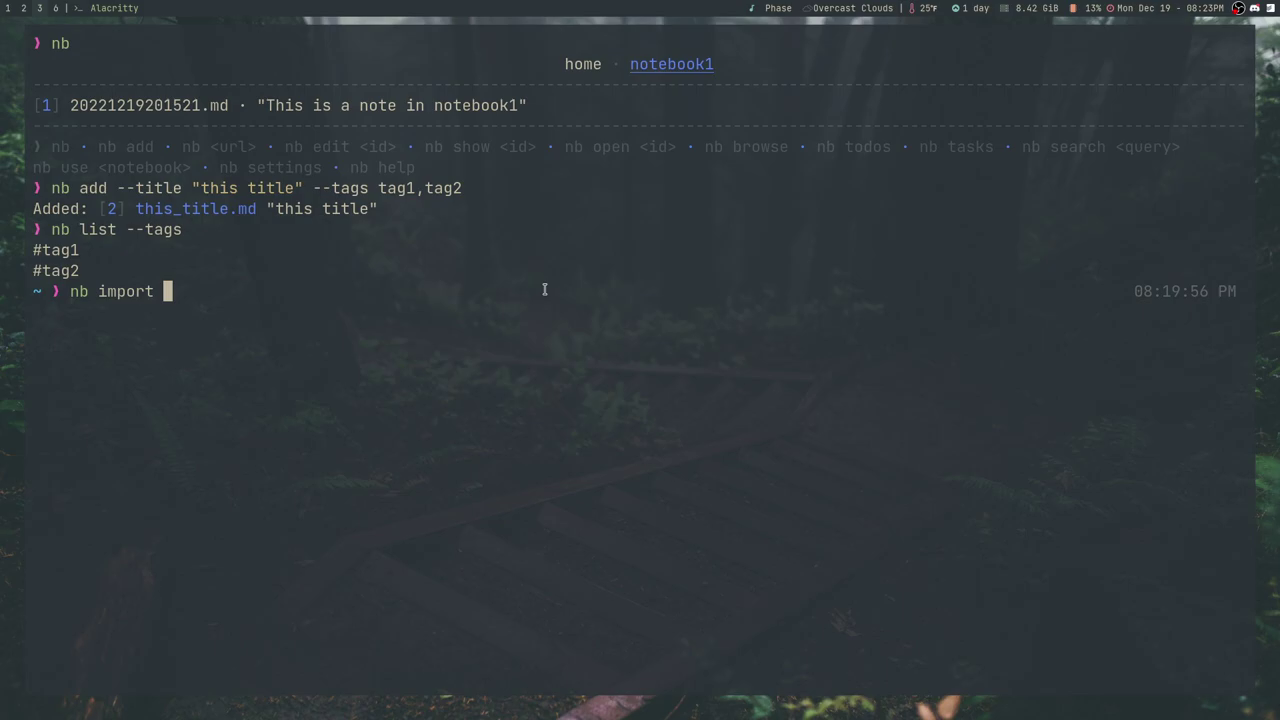
key("ctrl+l")
key("Return")
type("nb")
key("Return")
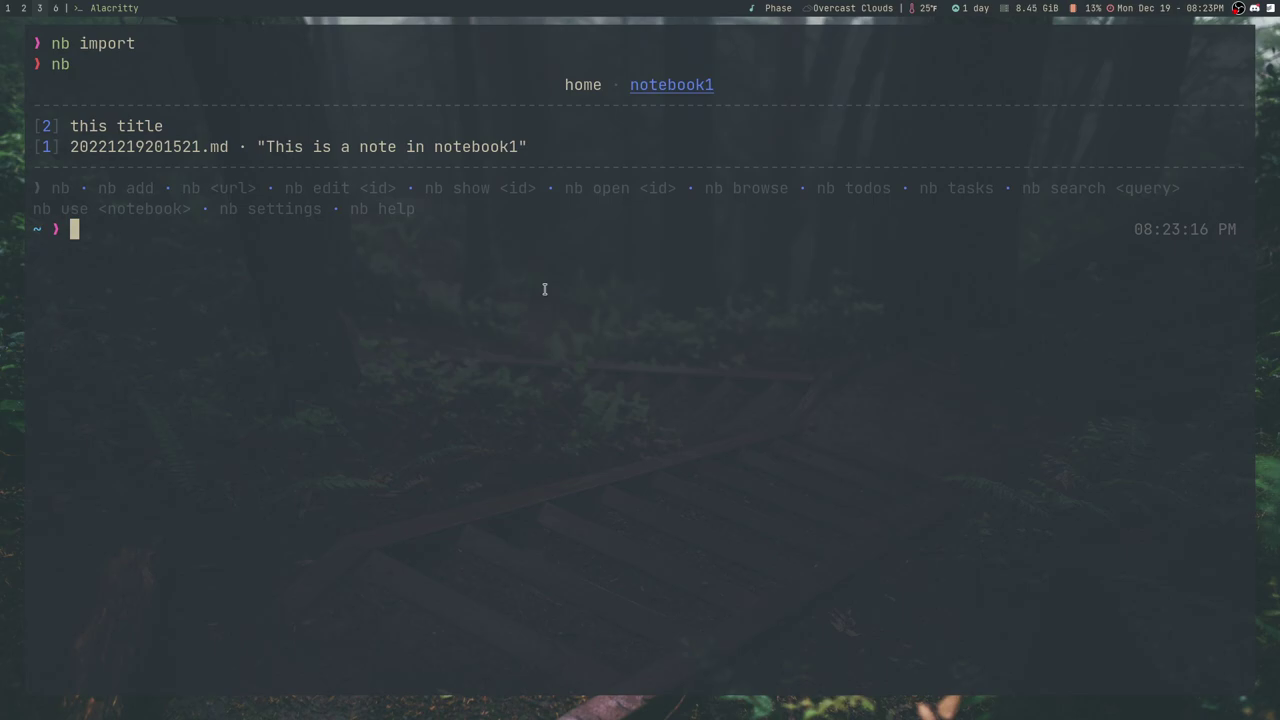
key("super+w")
Step: Add the todo 'make nb video' to notebook1
type("nb todo add ")
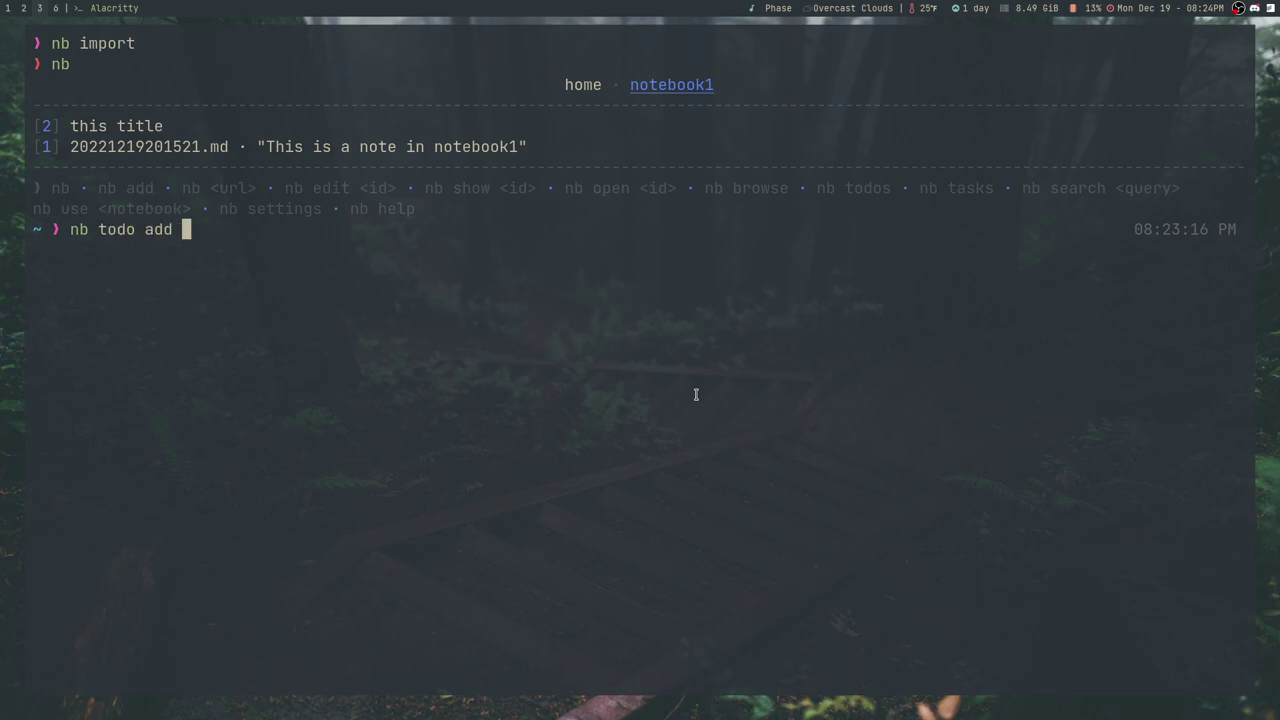
type("\"make nb video\"")
key("Return")
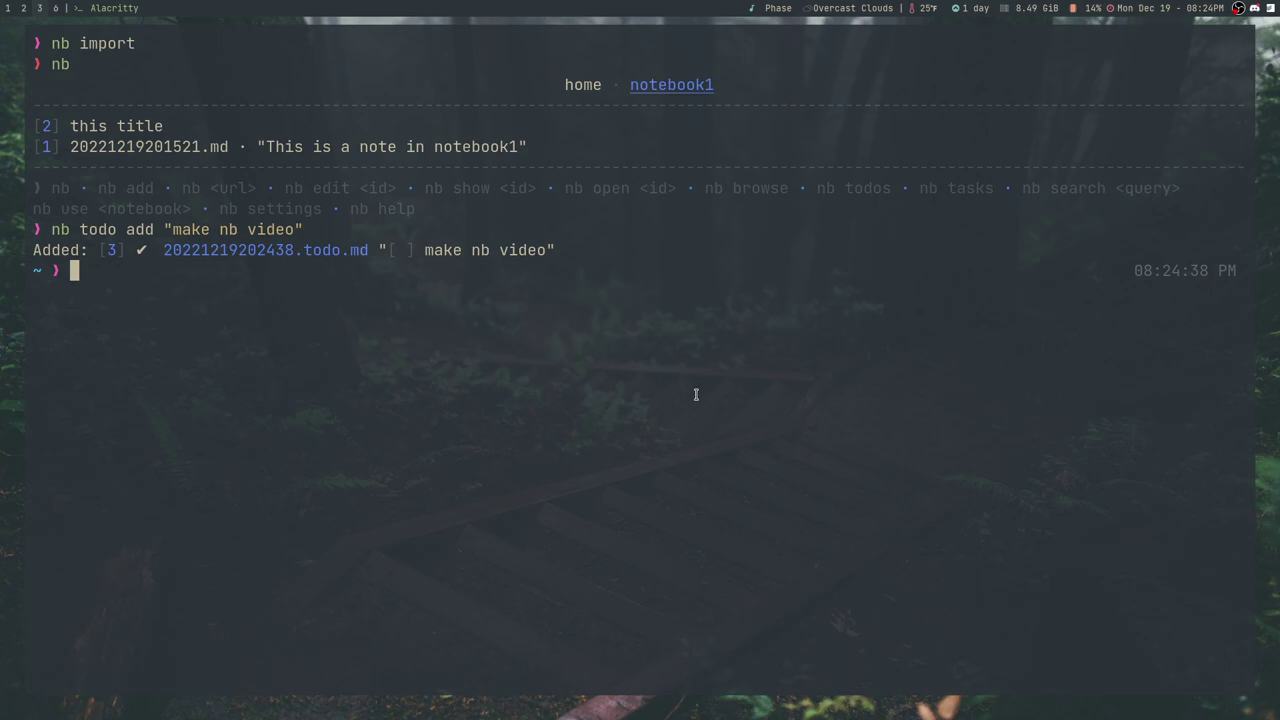
type("ls")
key("Return")
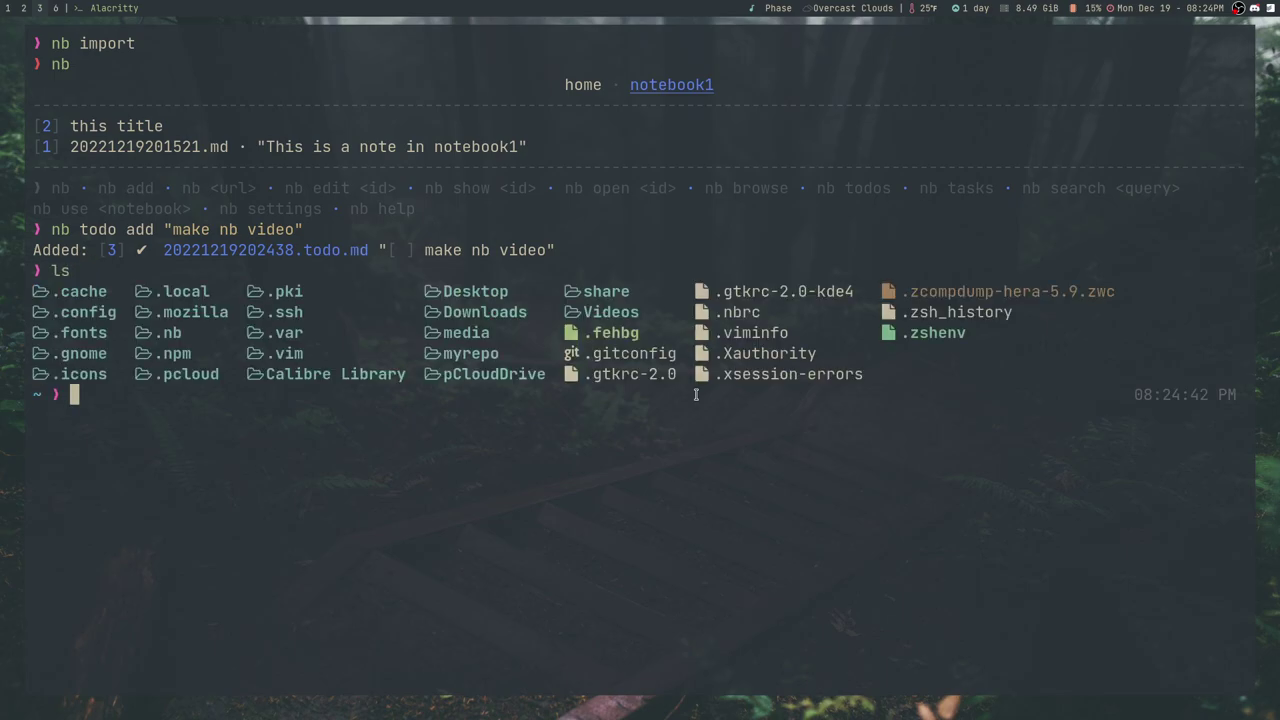
Step: Clear the terminal and list notebook1, showing todo 3 above both notes
key("ctrl+l")
type("nb")
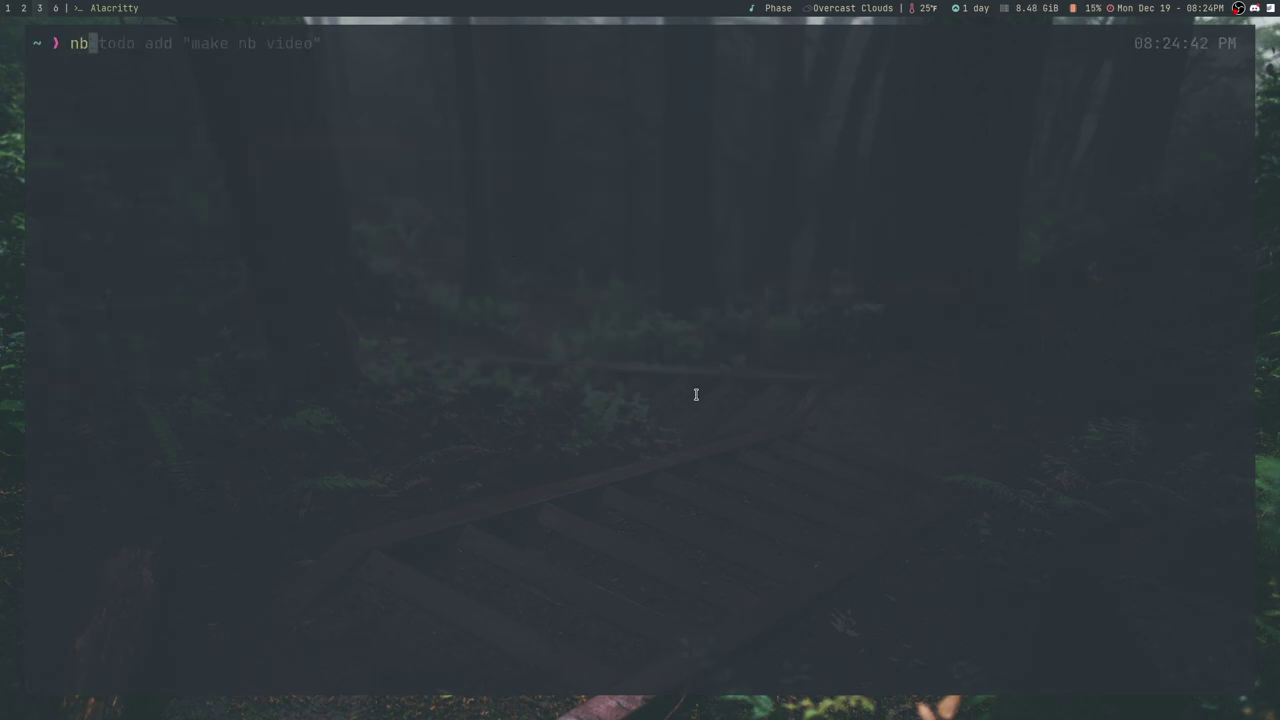
key("Return")
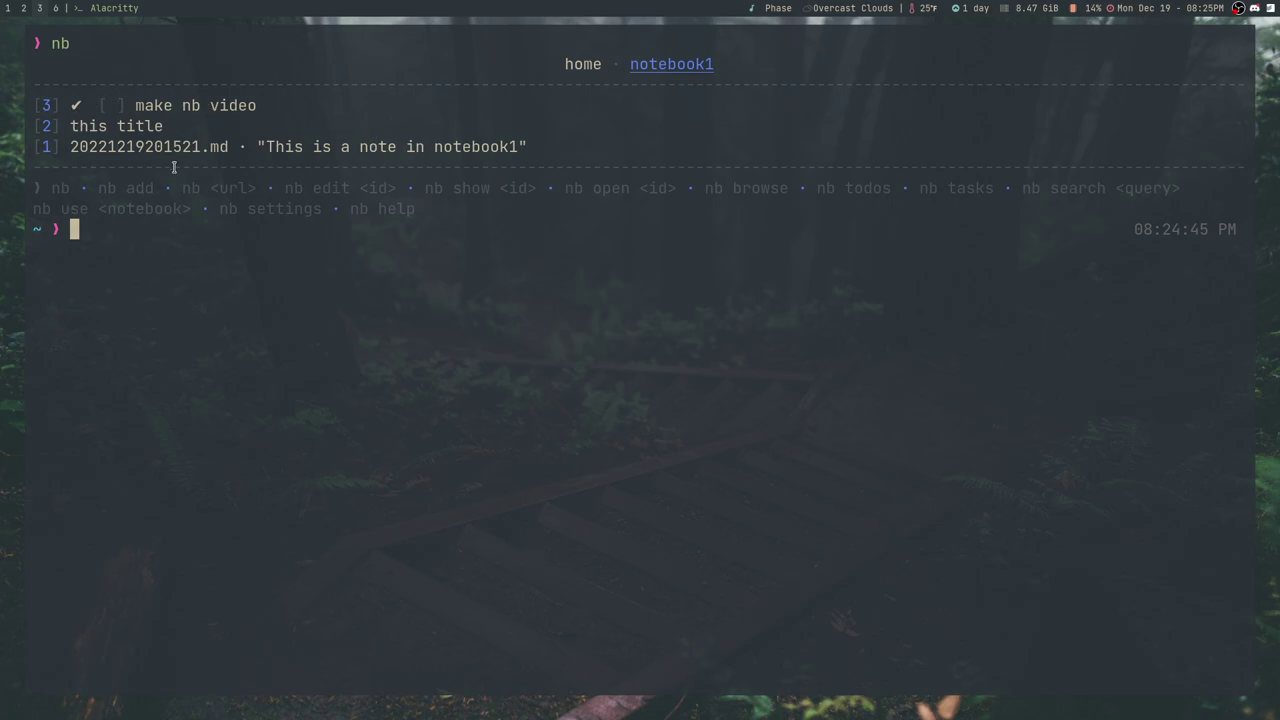
scroll(174, 167, "up", 3)
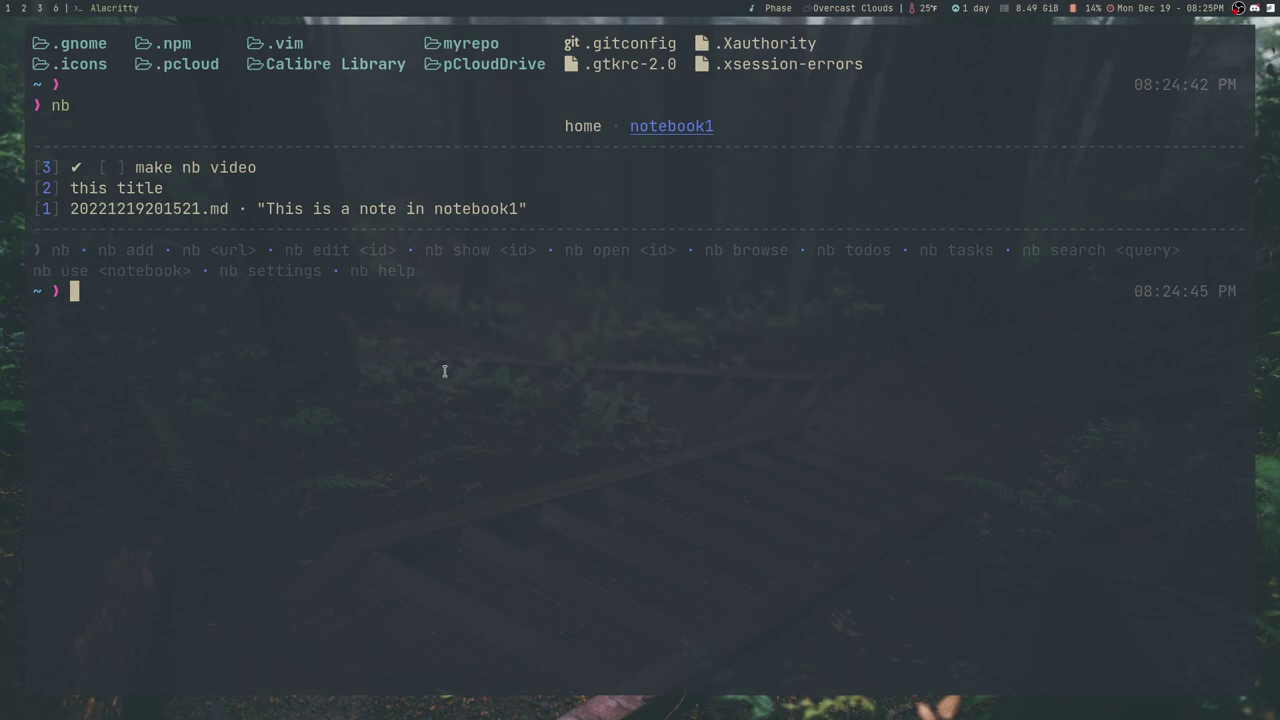
Step: Add todo 'make nb video 2' with subtasks 'record' and 'edit', then list notebook1 with nb
type("nb")
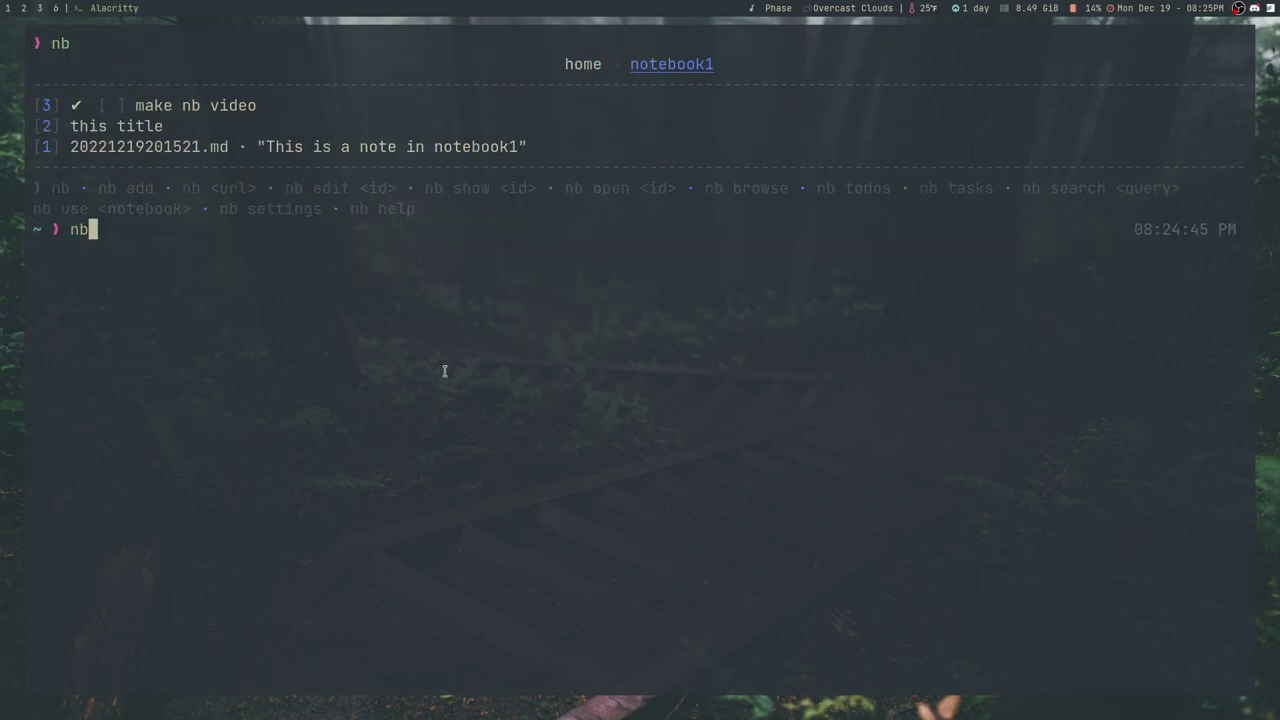
type(" todo add ")
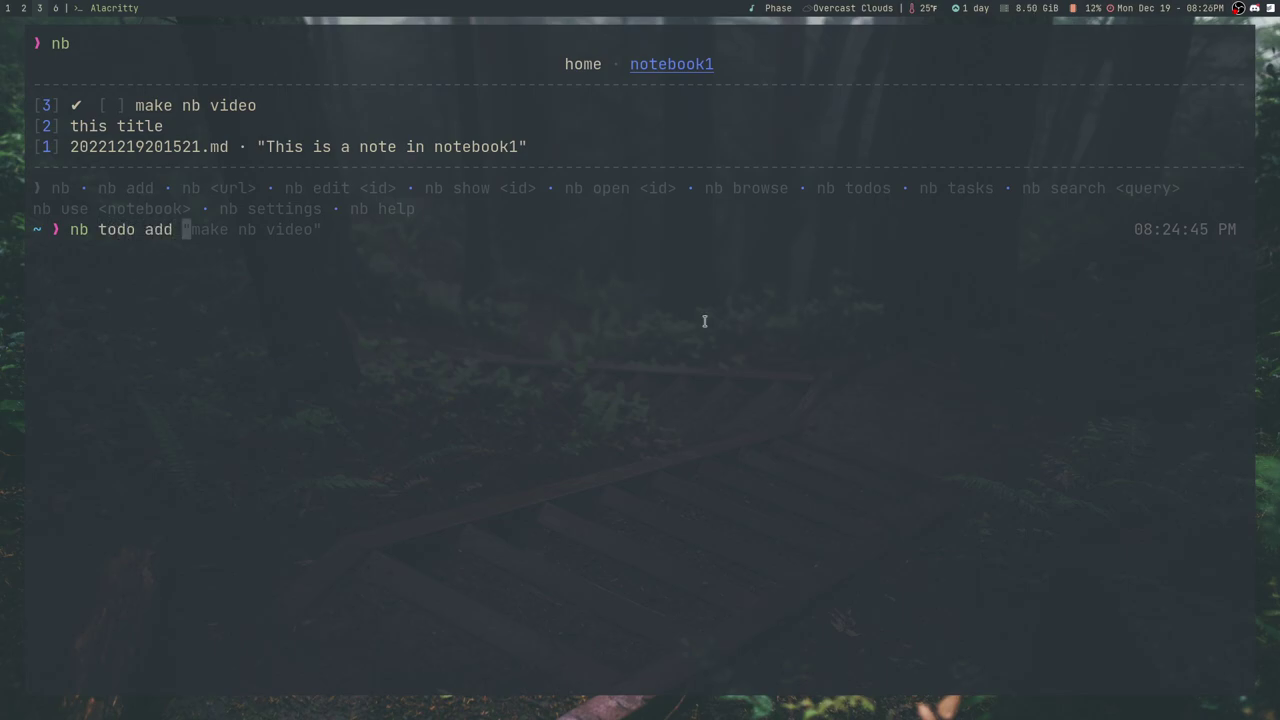
type("\"make nb video ")
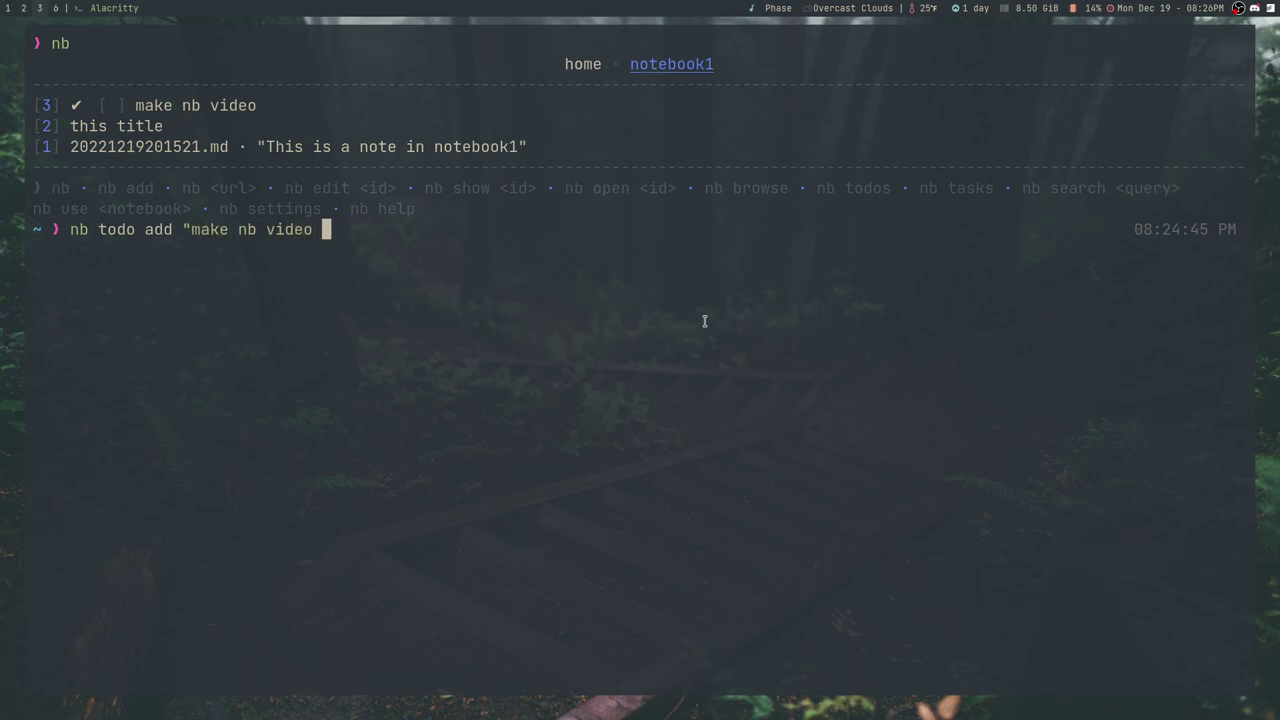
type("2\" --task \"re")
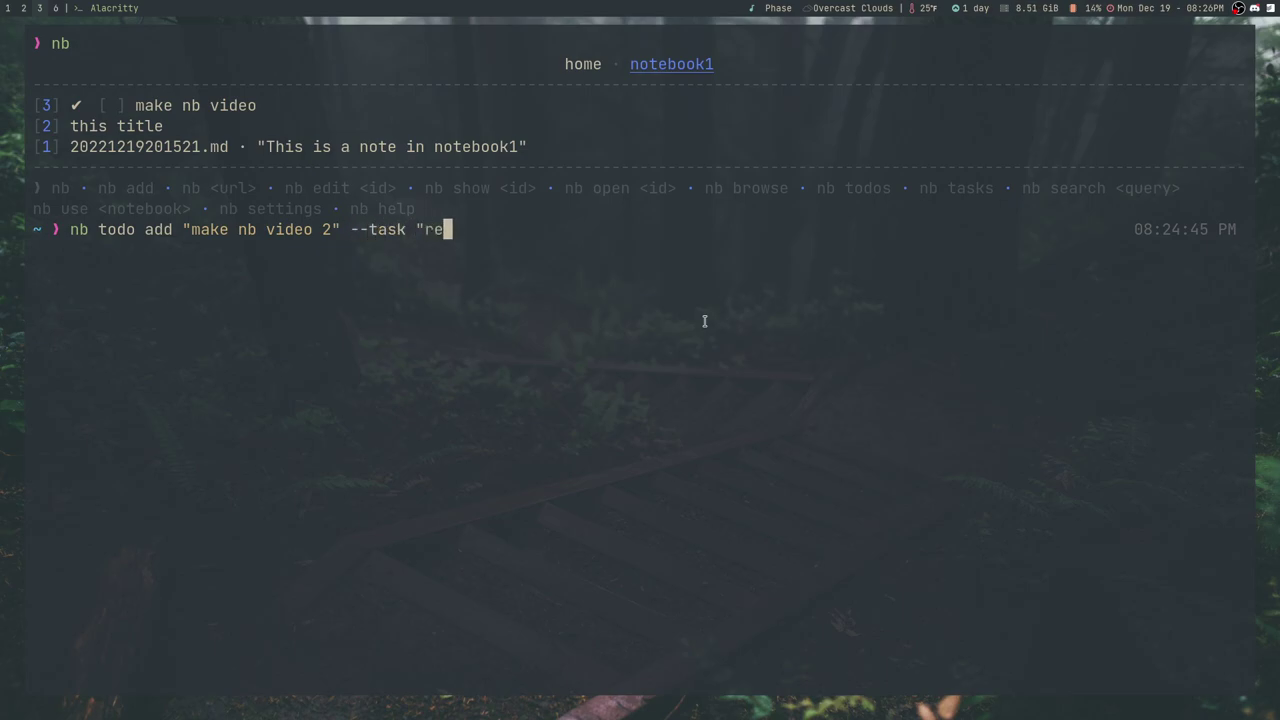
type("cord\" --task \"edit\"")
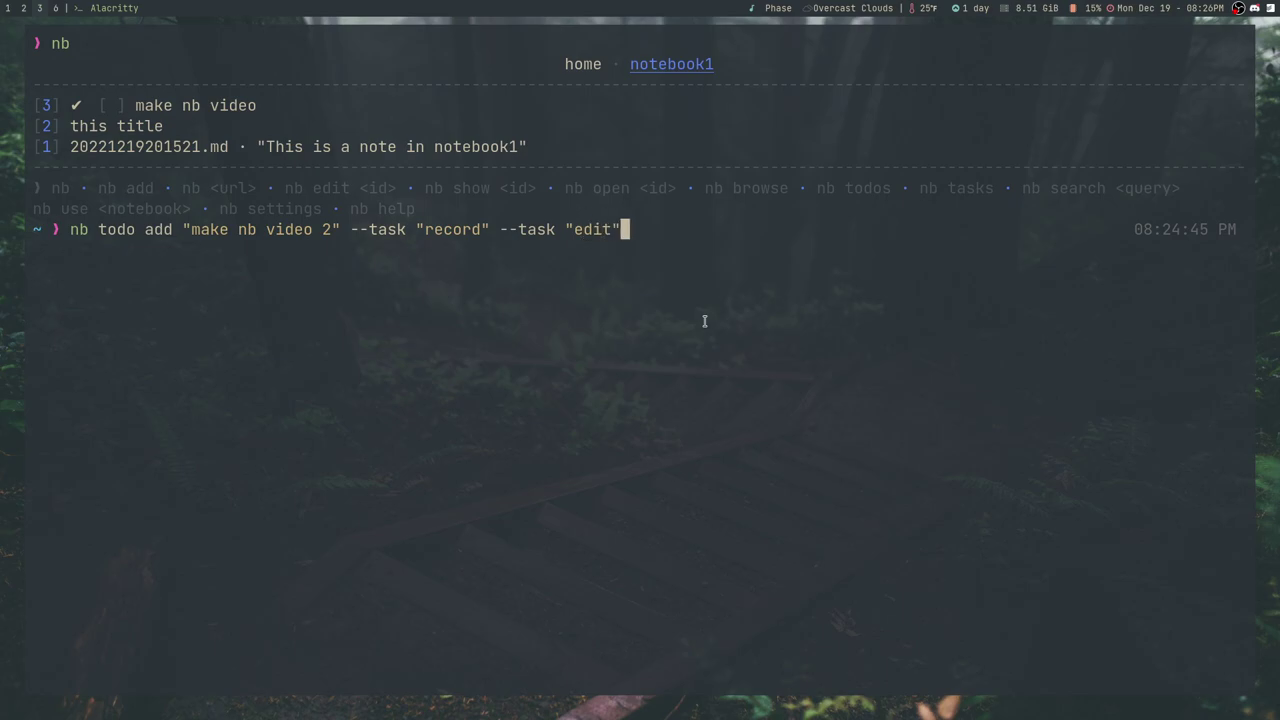
key("Return")
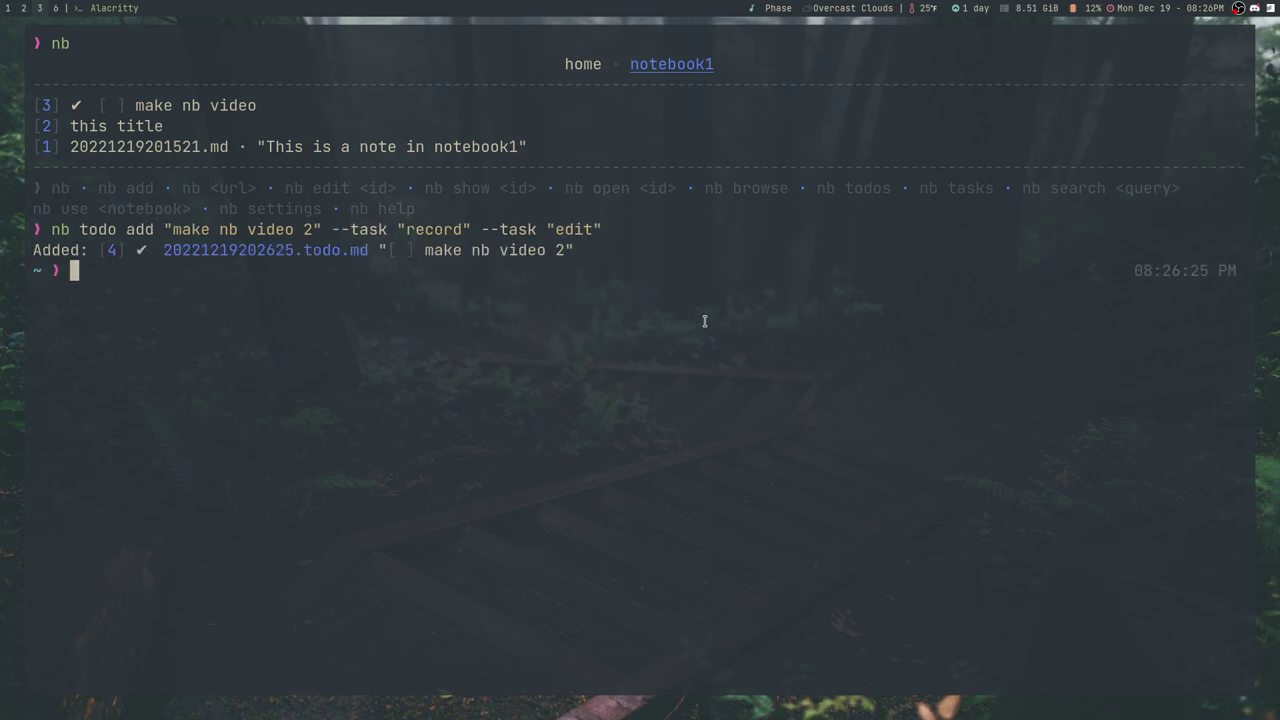
type("nb")
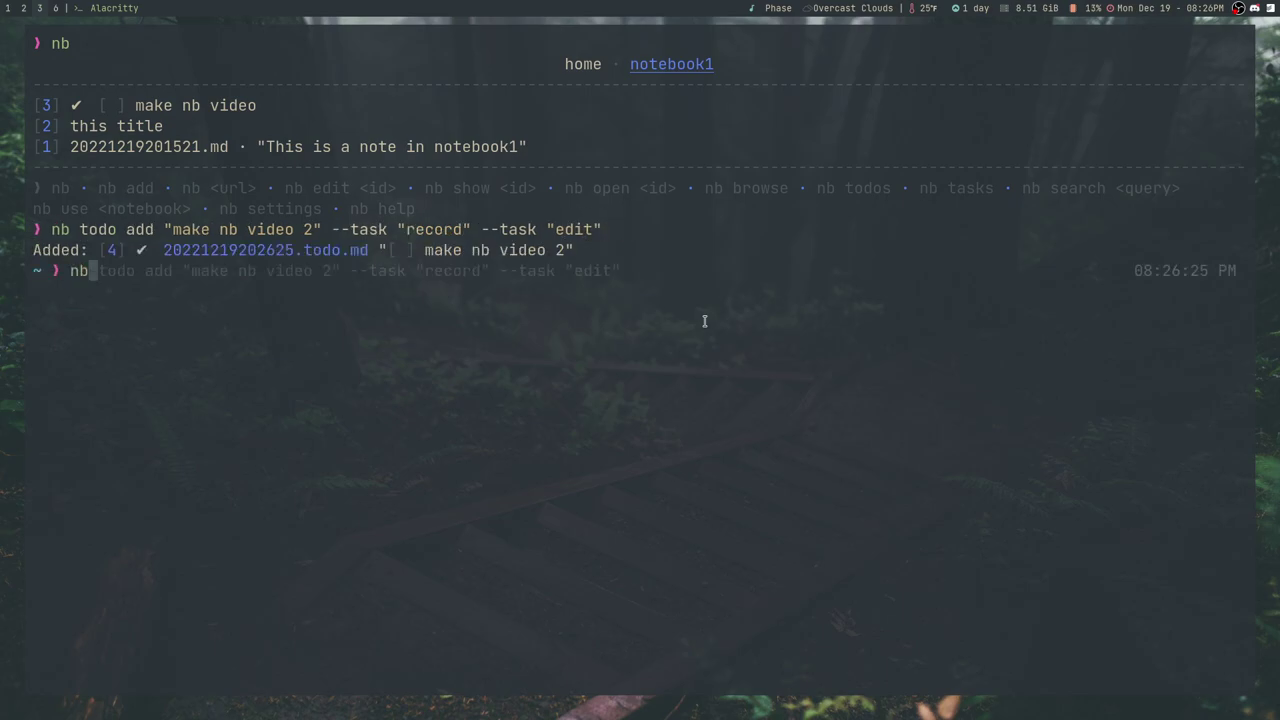
key("Return")
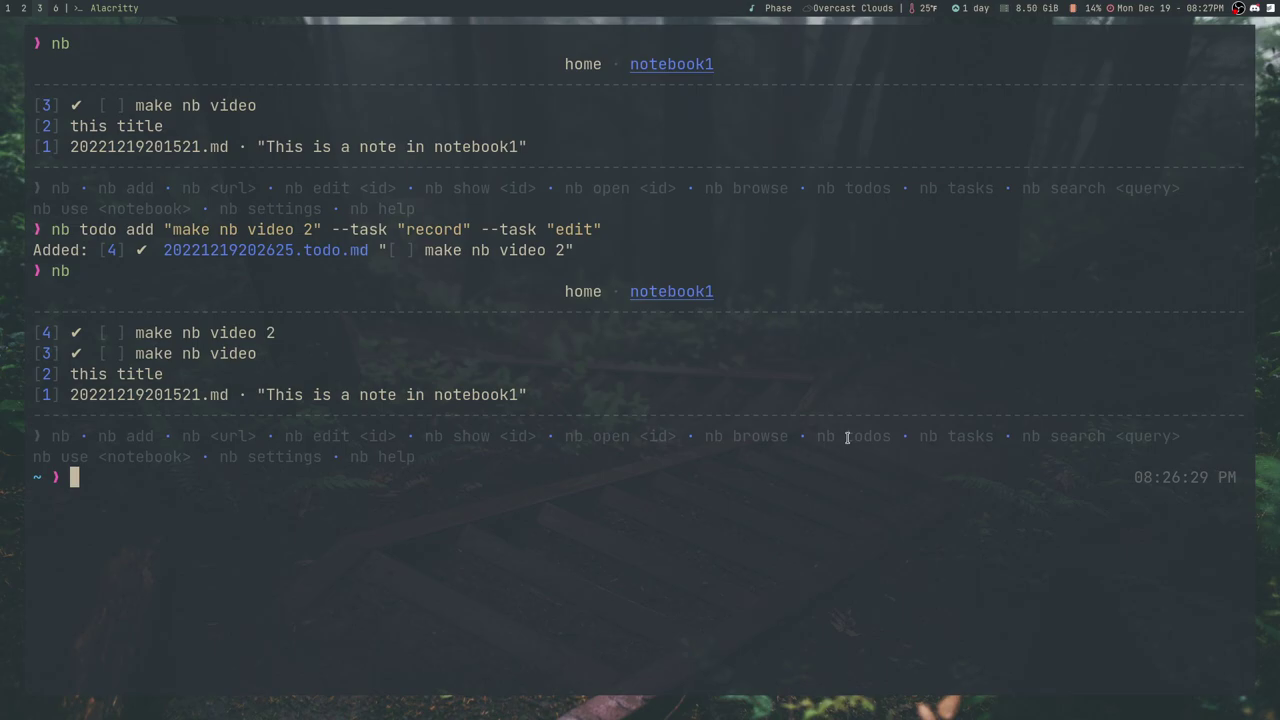
Step: Print the full contents of todo 4 with nb show 4 --print
type("nb show 4 00print")
key("BackSpace")
key("BackSpace")
key("BackSpace")
key("BackSpace")
key("BackSpace")
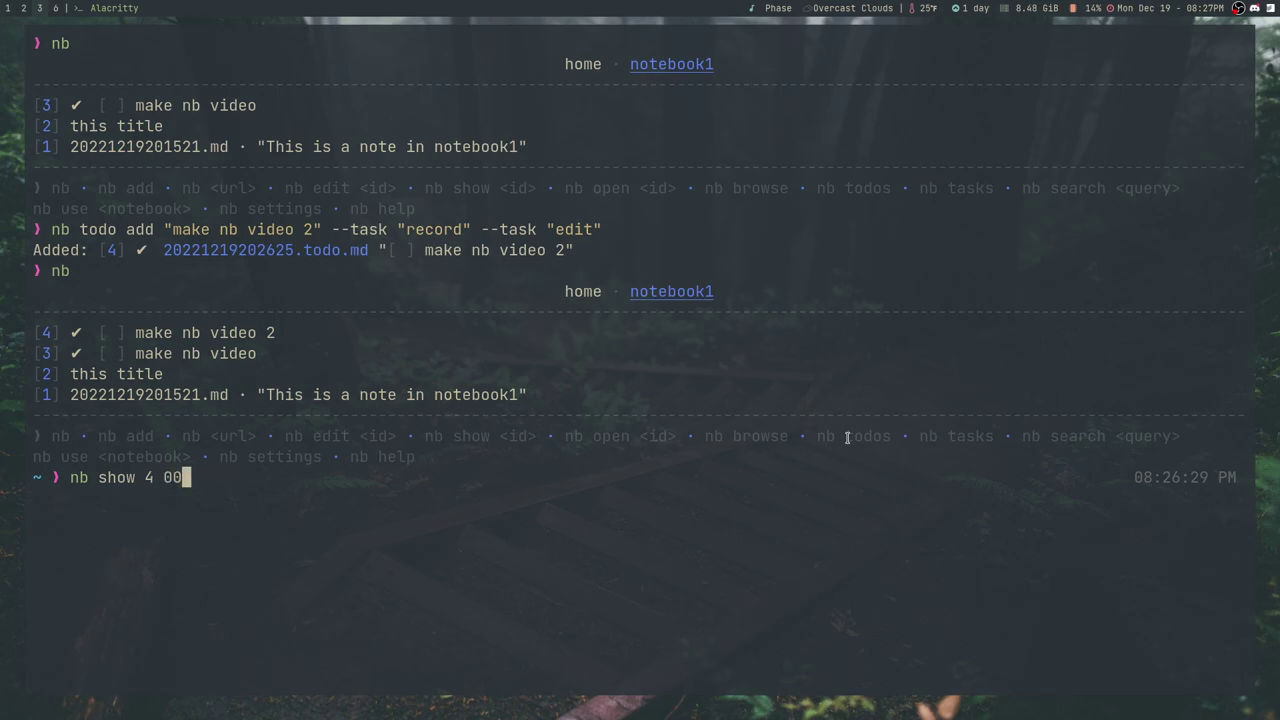
key("BackSpace")
key("BackSpace")
type("-print")
key("BackSpace")
key("BackSpace")
key("BackSpace")
key("BackSpace")
key("BackSpace")
type("-print")
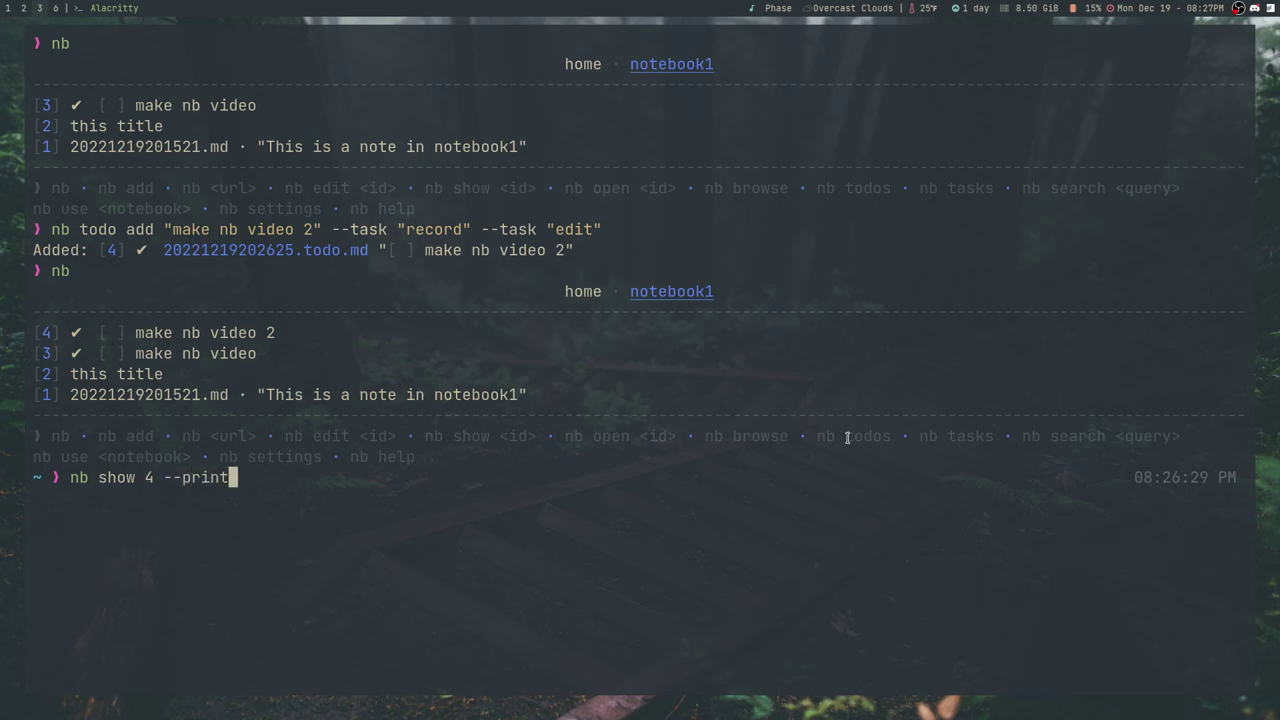
key("Return")
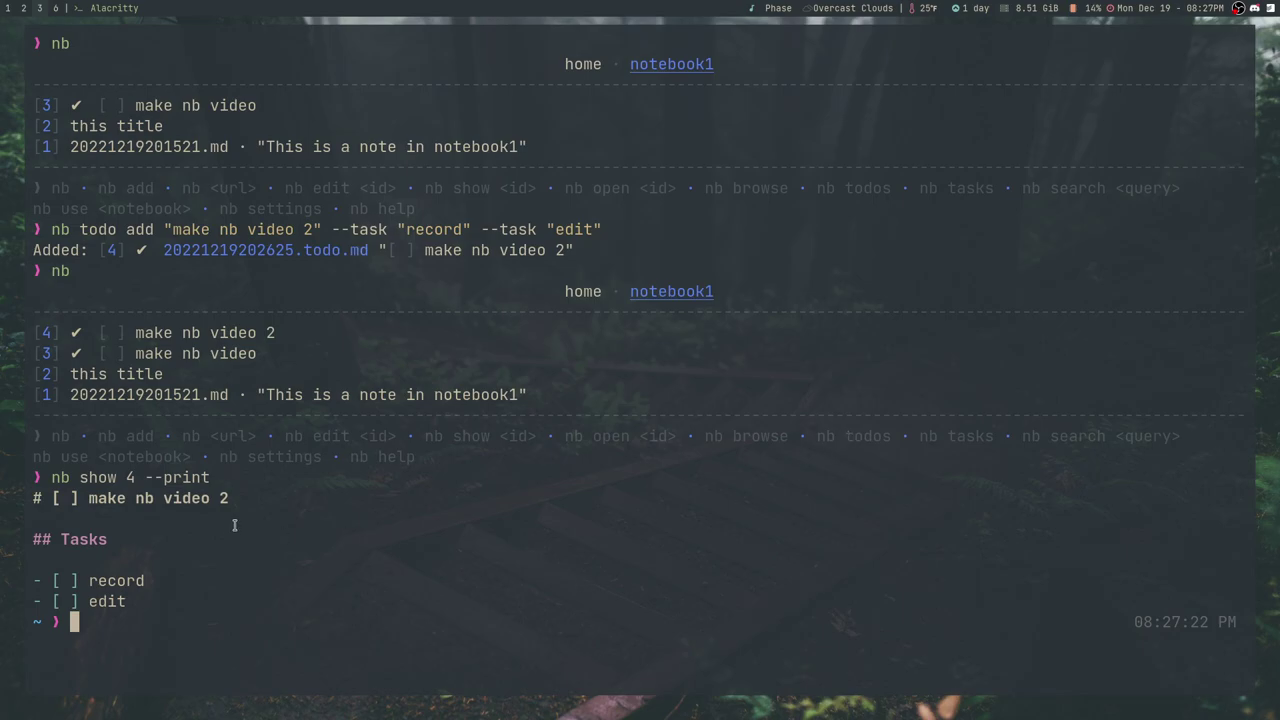
Step: Highlight the printed 'make nb video 2' title and its record and edit subtasks, then enter nb do 3
left_click_drag(80, 500, 210, 498)
double_click(115, 581)
left_click_drag(89, 601, 121, 601)
left_click(567, 621)
type("nb do 3")
Step: Mark todo 3 'make nb video' done and relist notebook1, highlighting its [x] mark
key("Return")
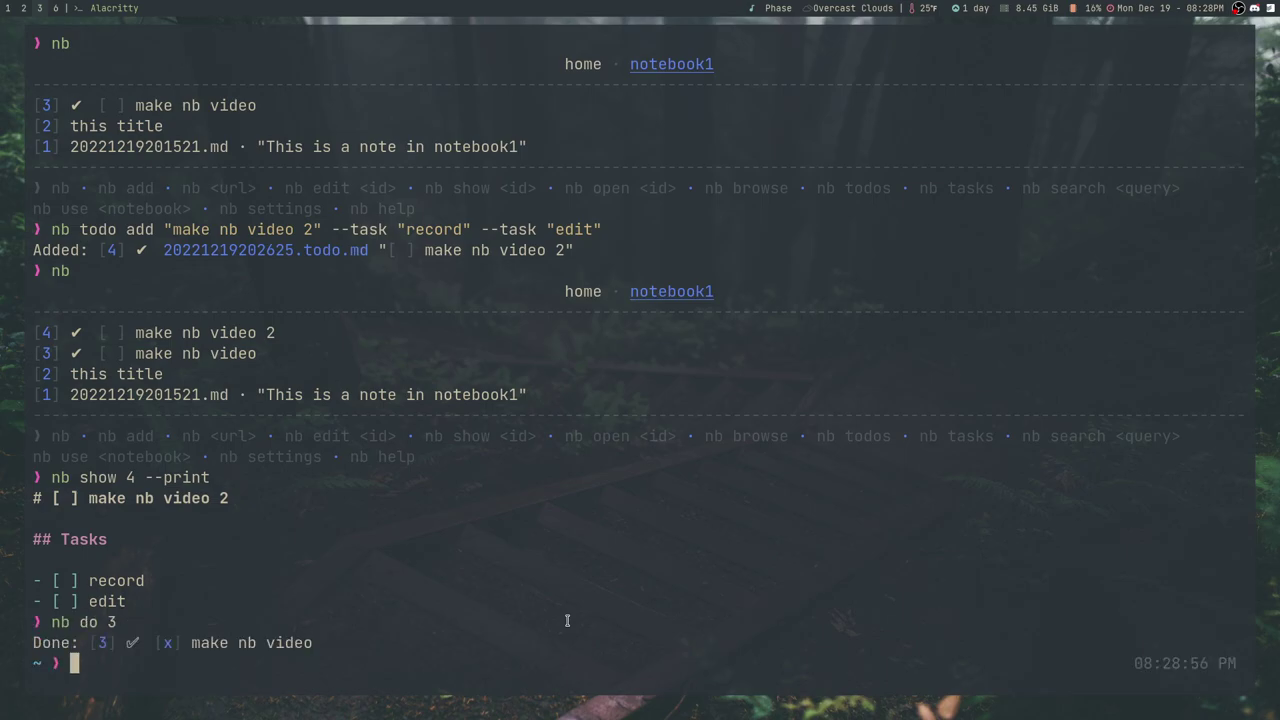
type("nb")
key("Return")
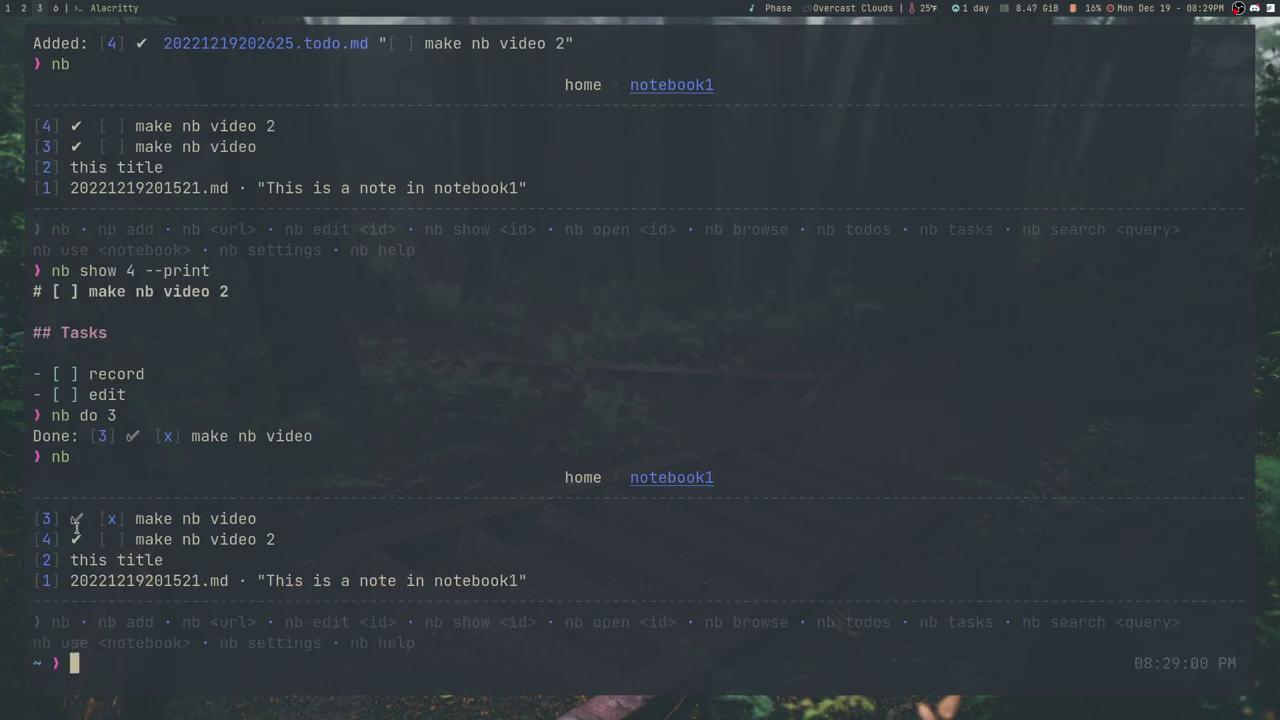
left_click_drag(70, 518, 176, 519)
left_click(176, 519)
Step: List only open todos with nb todos open, then only closed ones with nb todos closed
type("nb todos open")
key("Return")
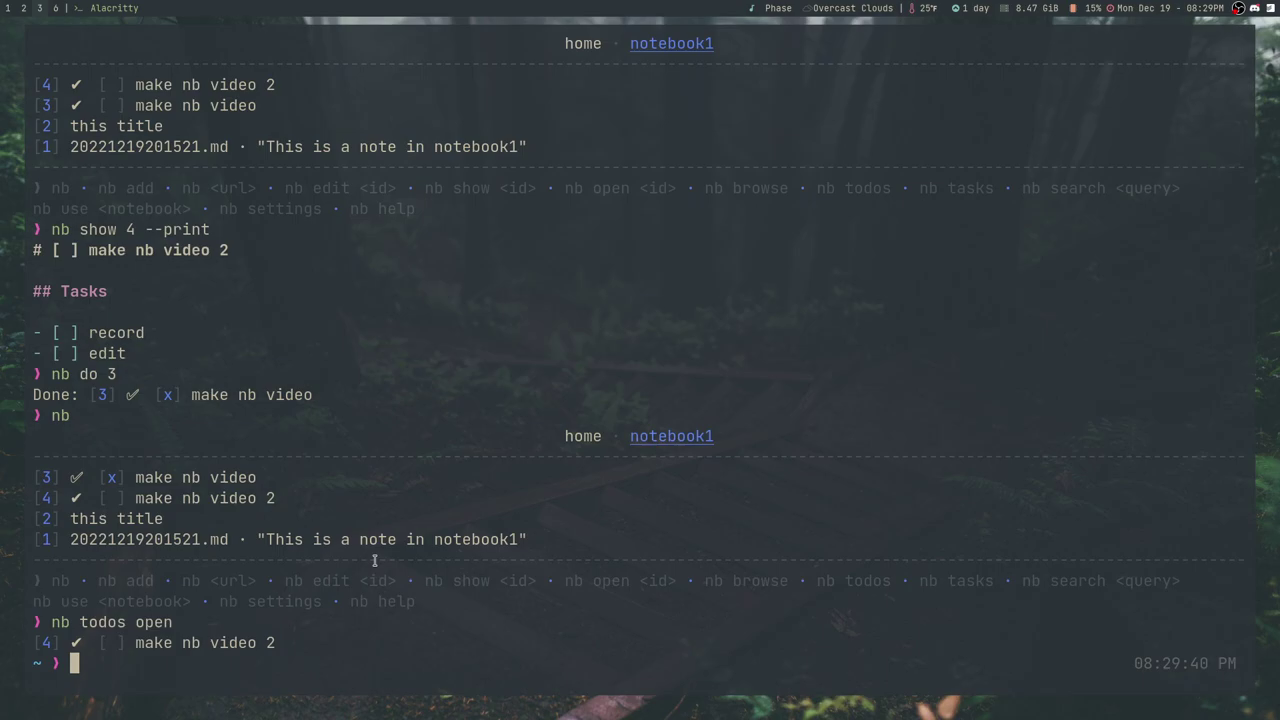
key("Up")
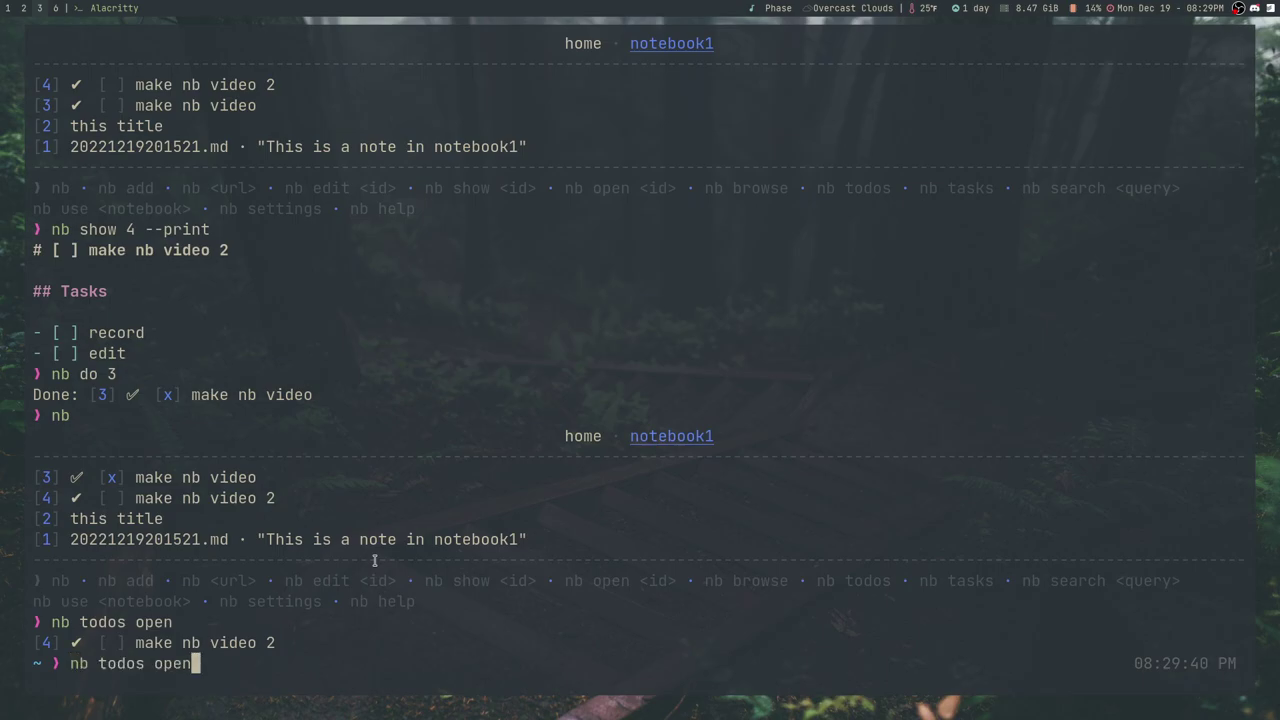
key("BackSpace")
key("BackSpace")
key("BackSpace")
key("BackSpace")
type("co")
key("BackSpace")
type("losed")
key("Return")
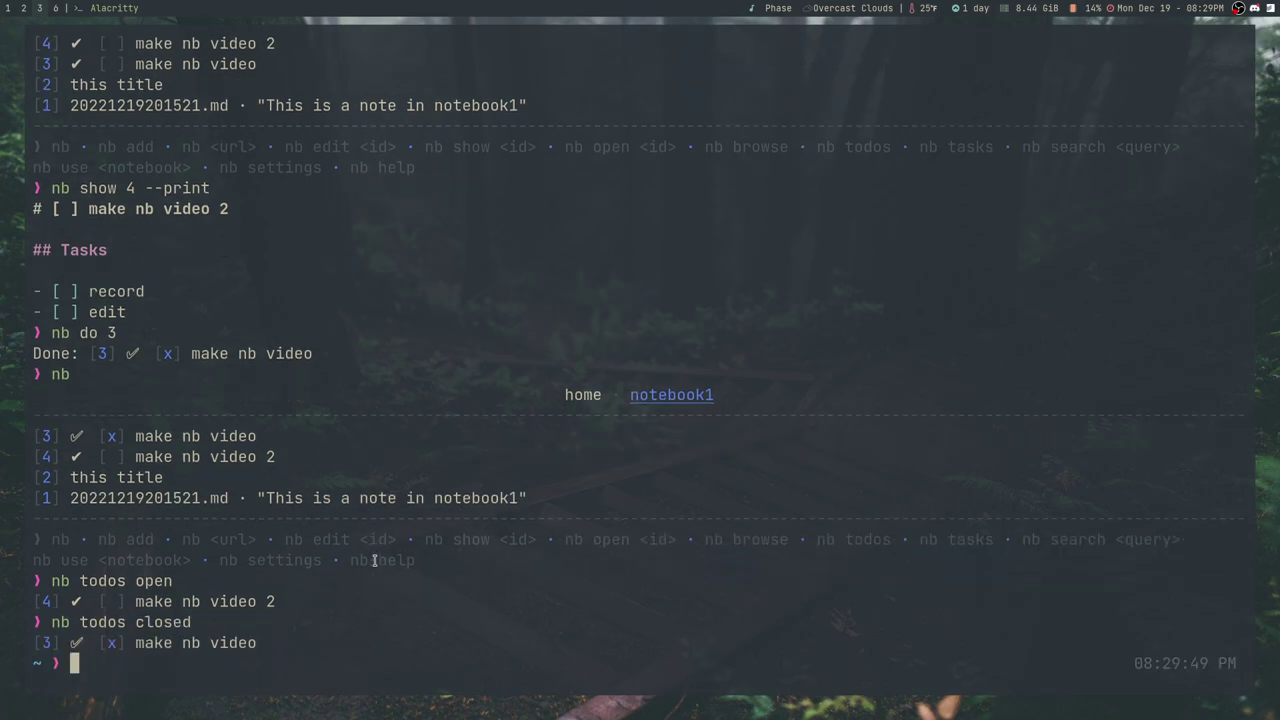
Step: List all todos in the notebook with nb todos
scroll(374, 560, "up", 1)
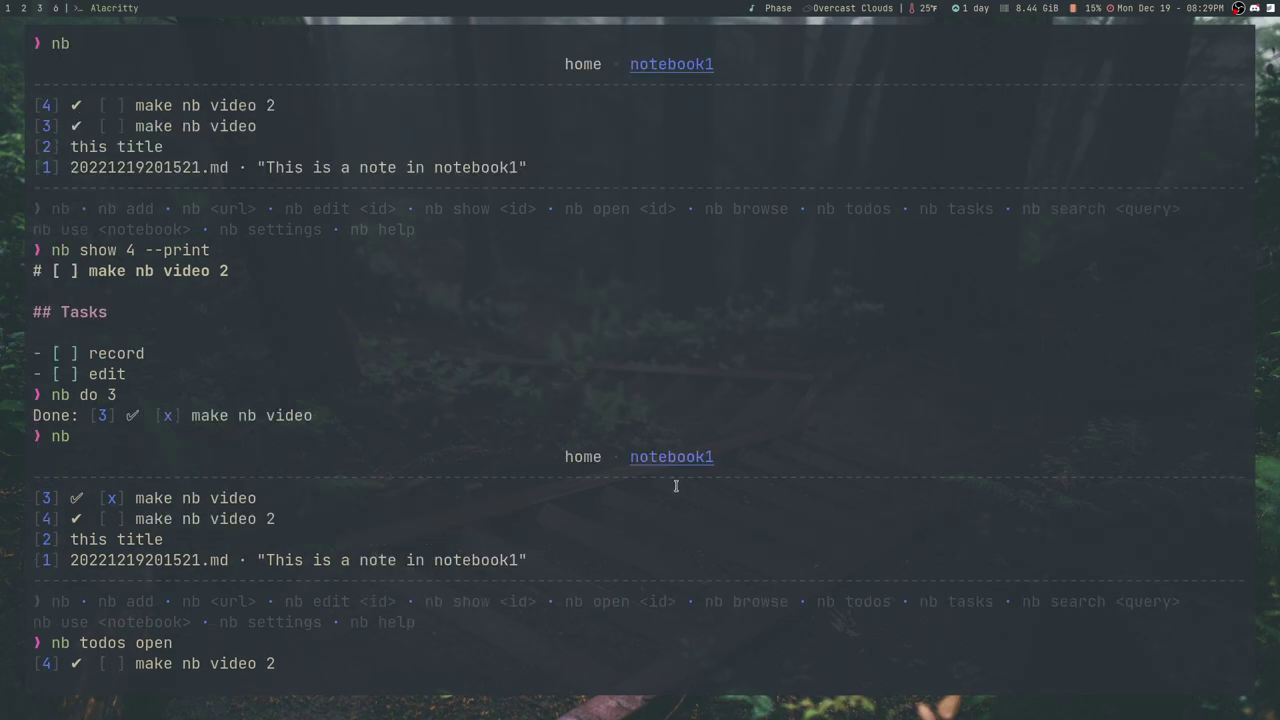
type("nb todo")
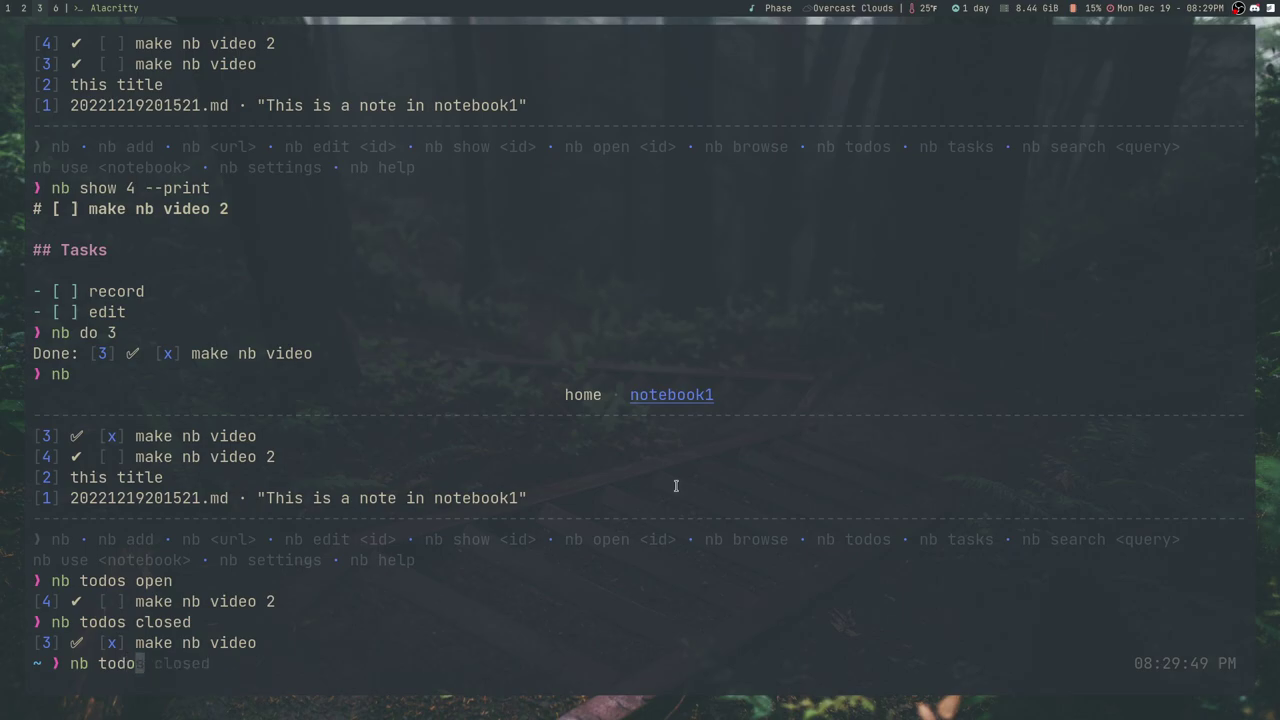
type("s")
key("Return")
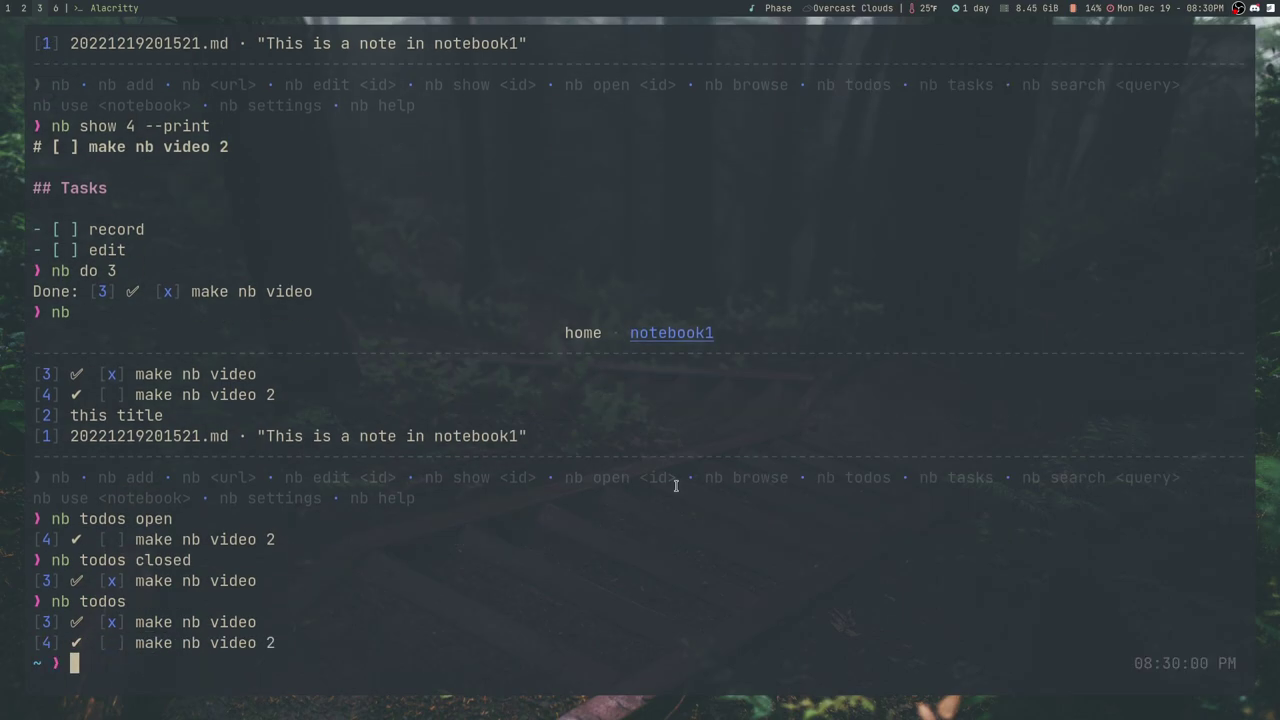